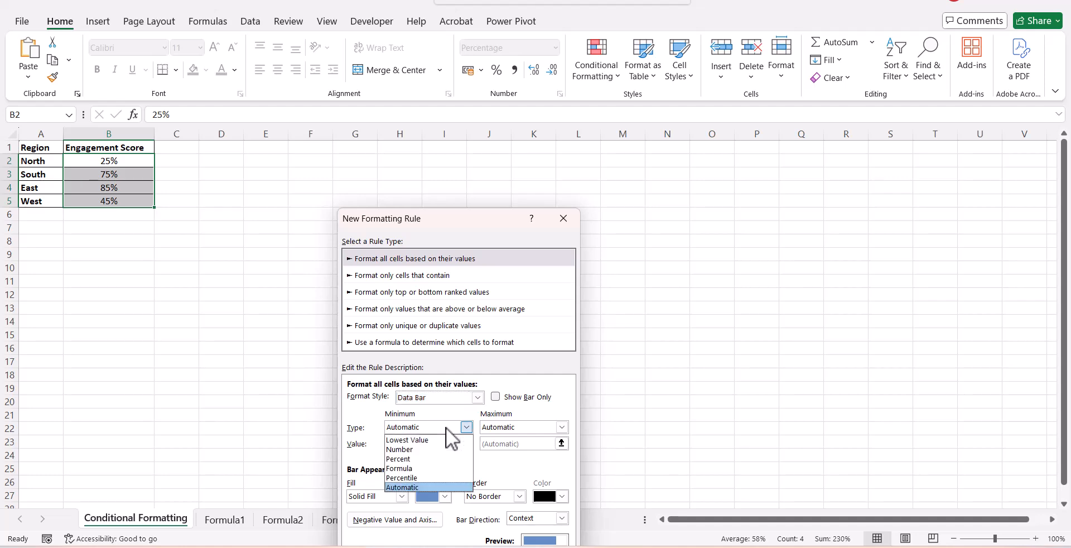
# - Set the data bar rule's minimum to the number 0 and its maximum to the number 1
pyautogui.click(451, 461)
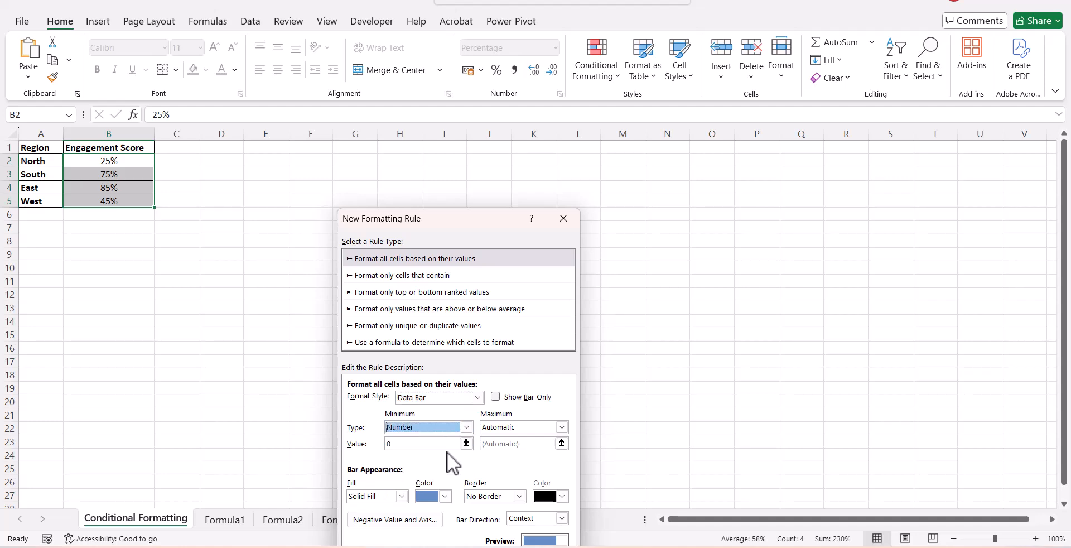
pyautogui.click(493, 427)
pyautogui.click(495, 449)
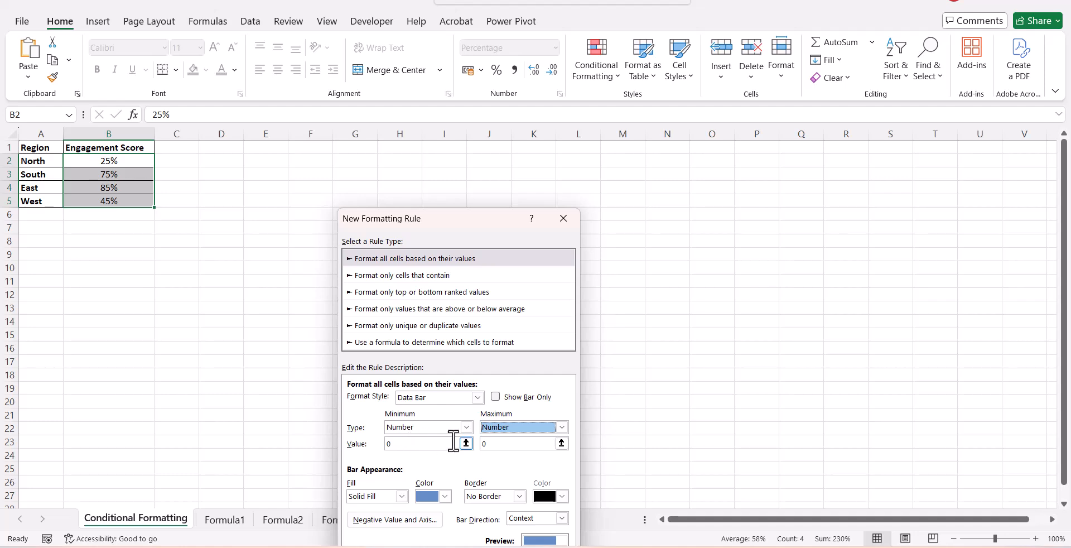
pyautogui.click(484, 443)
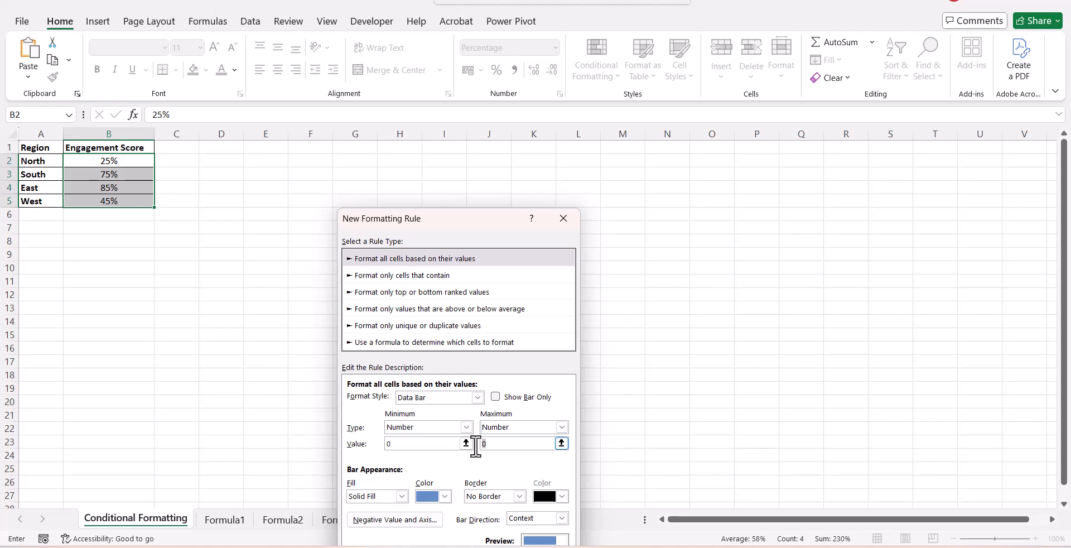
pyautogui.press('BackSpace')
pyautogui.write('1')
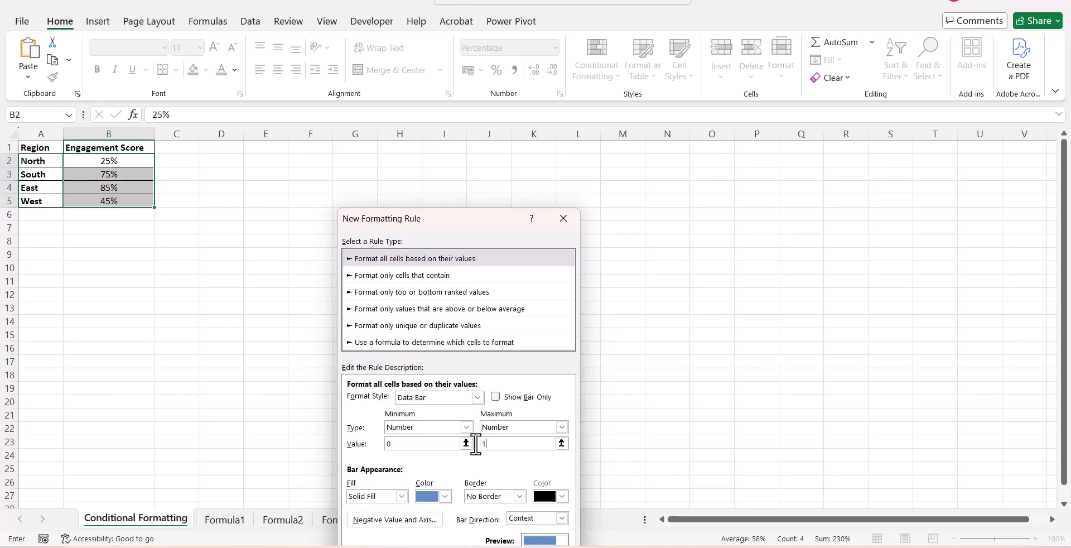
# - Make the data bars purple and apply the new rule to the engagement scores
pyautogui.click(444, 497)
pyautogui.click(595, 454)
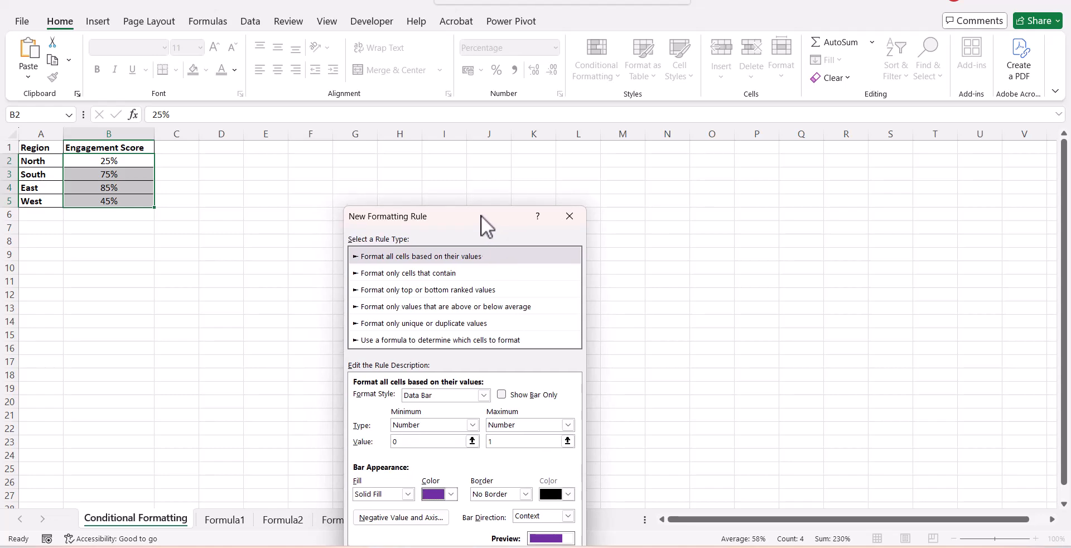
pyautogui.moveTo(480, 218); pyautogui.dragTo(497, 129)
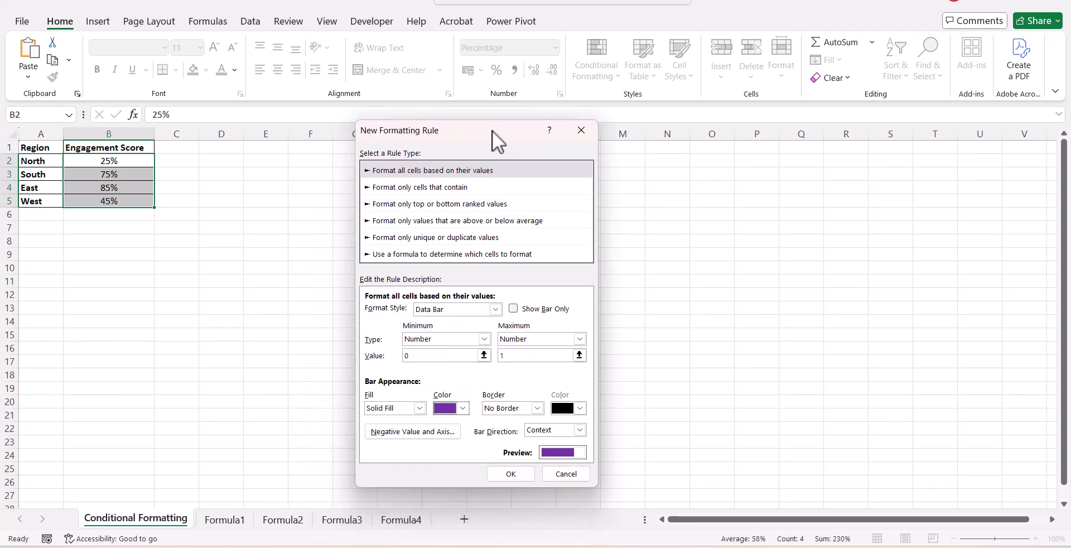
pyautogui.click(524, 470)
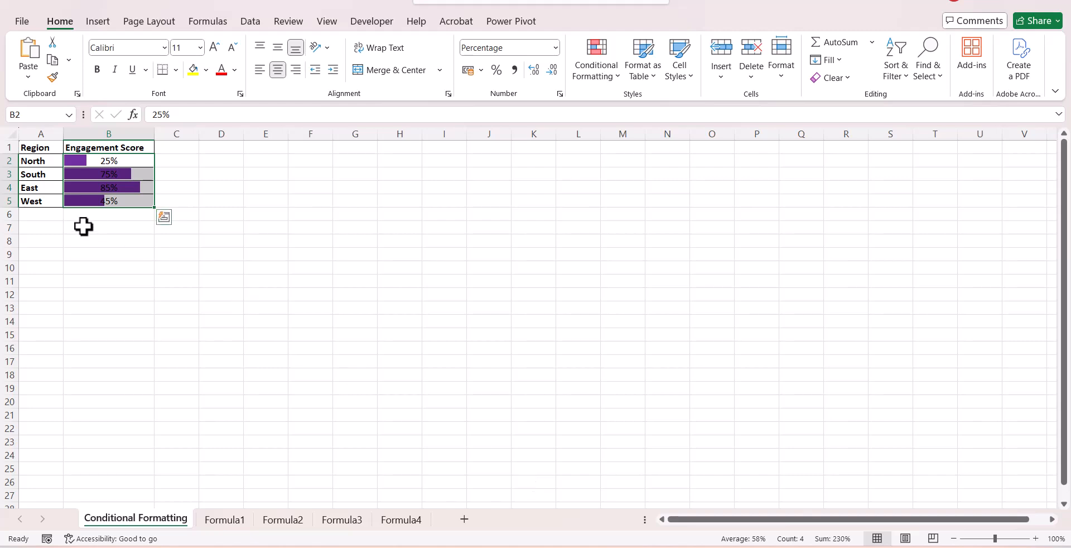
# - Edit the existing data bar rule for B2:B5 to use a light green bar color and apply it
pyautogui.click(119, 174)
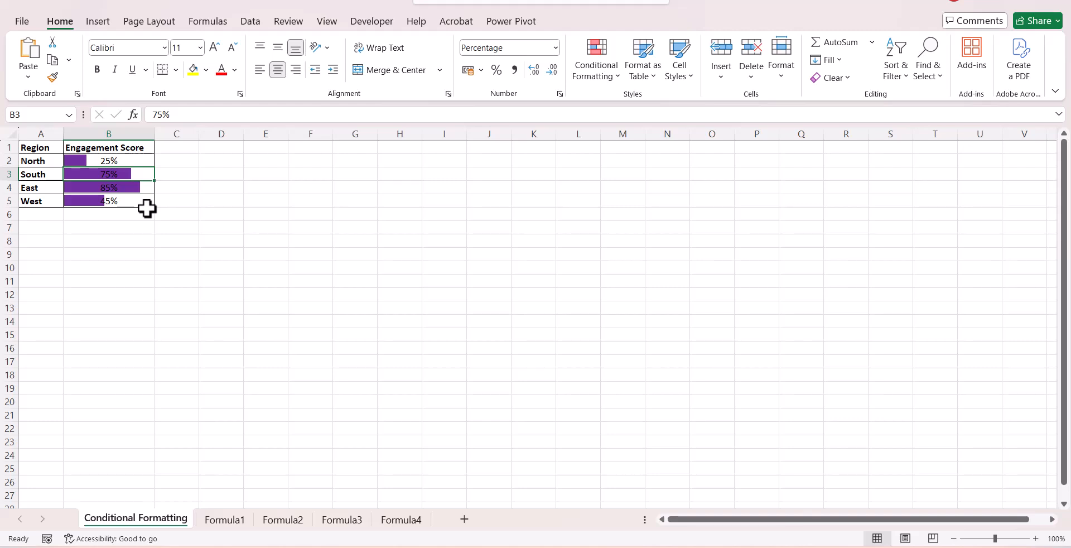
pyautogui.moveTo(139, 162); pyautogui.dragTo(140, 197)
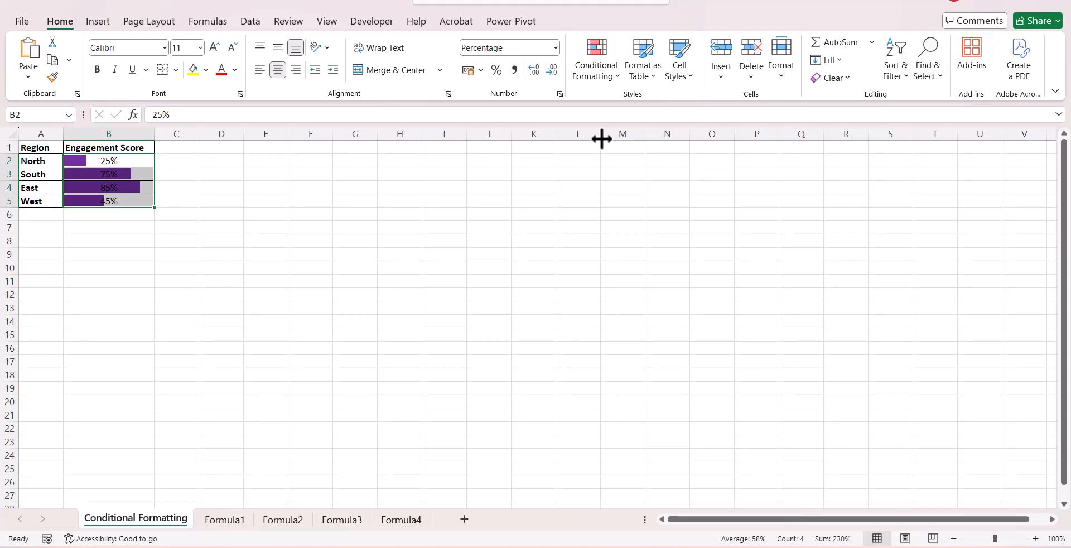
pyautogui.click(618, 78)
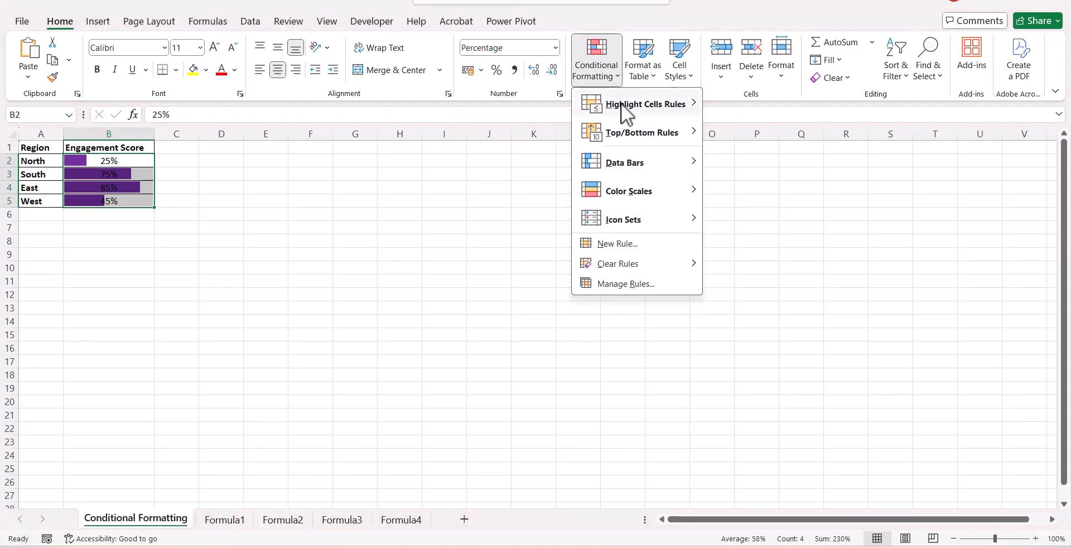
pyautogui.click(637, 279)
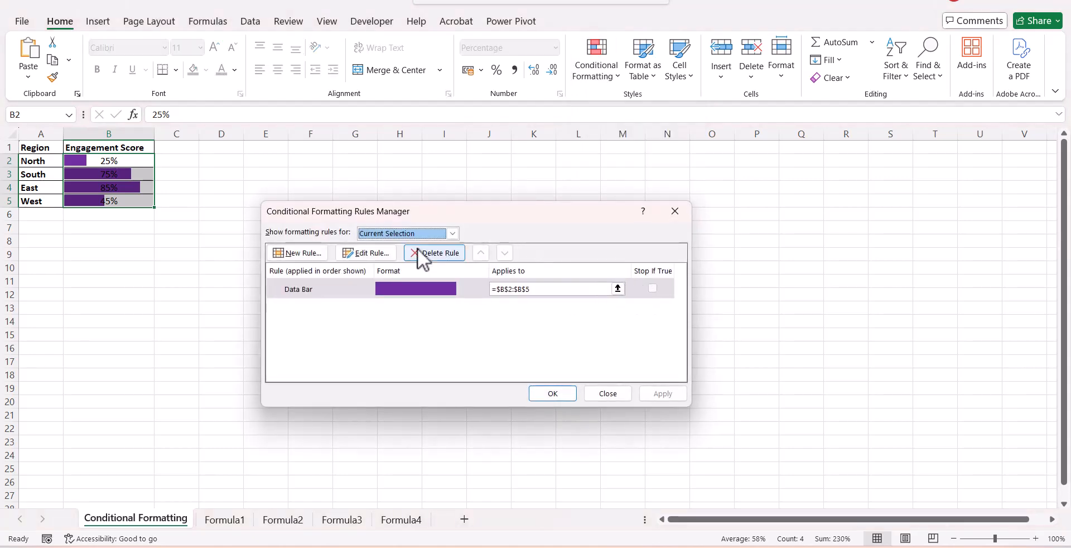
pyautogui.click(402, 285)
pyautogui.click(379, 254)
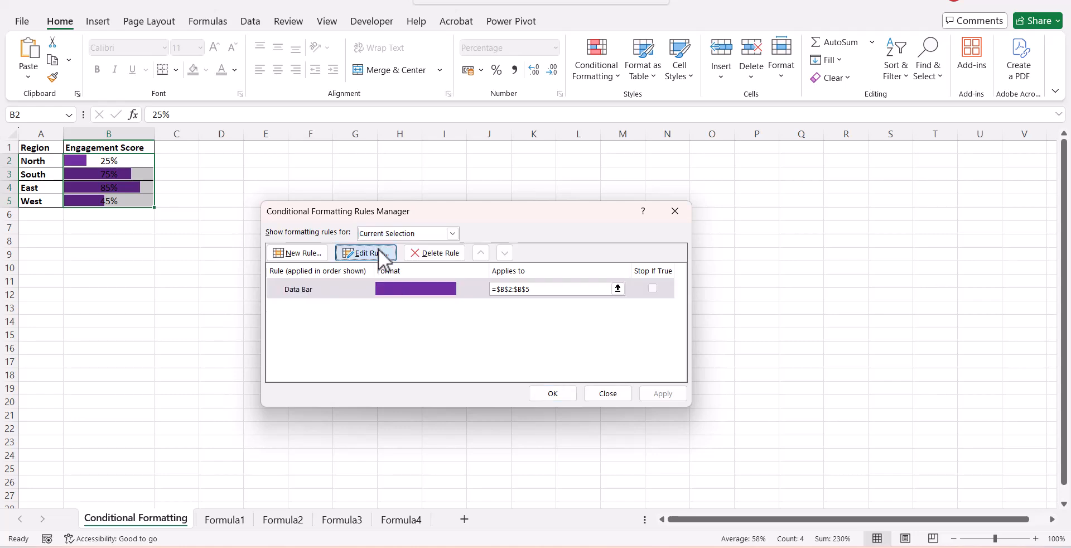
pyautogui.click(461, 406)
pyautogui.click(524, 367)
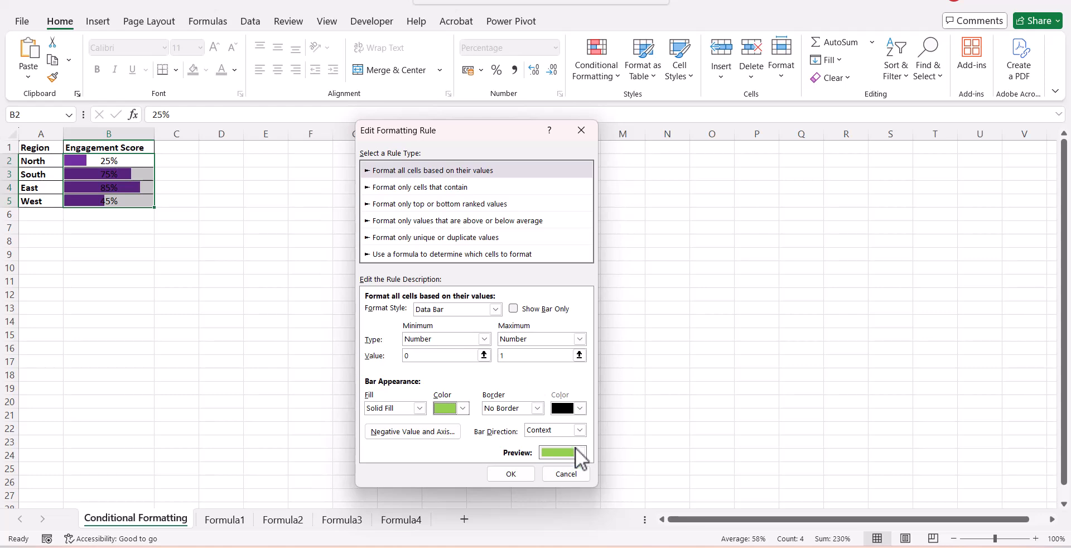
pyautogui.click(522, 474)
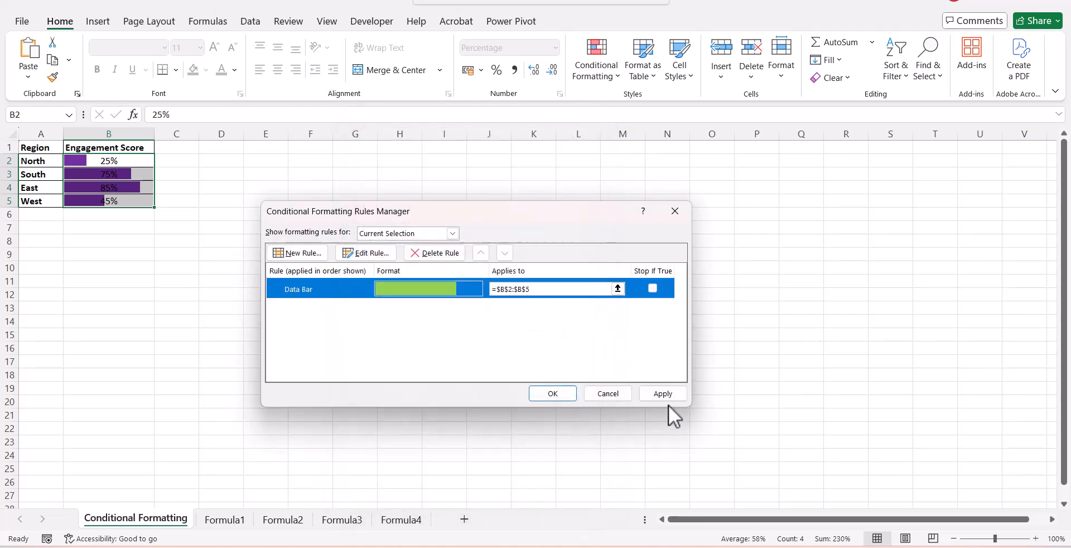
pyautogui.click(663, 393)
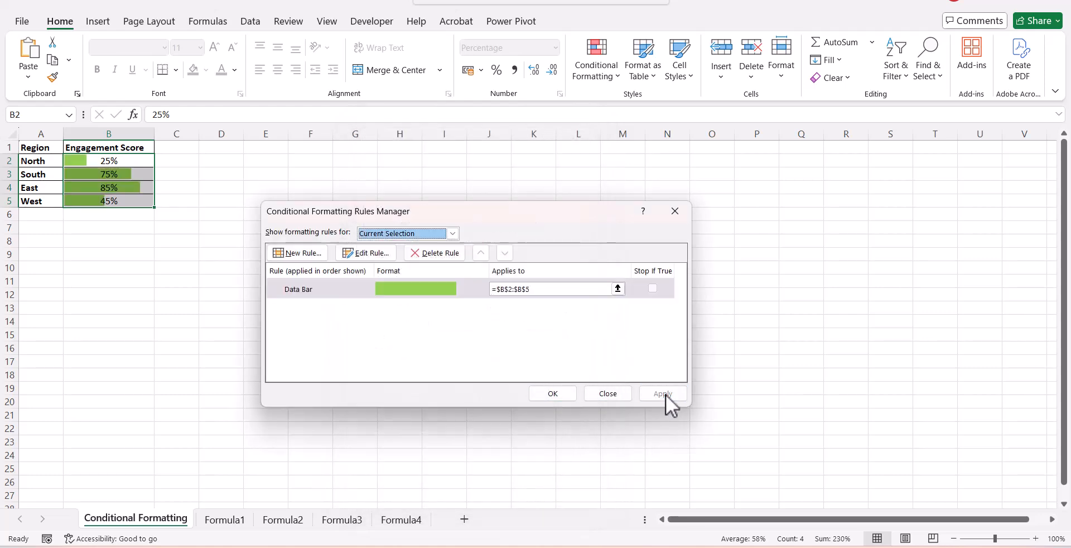
pyautogui.click(561, 391)
pyautogui.click(334, 348)
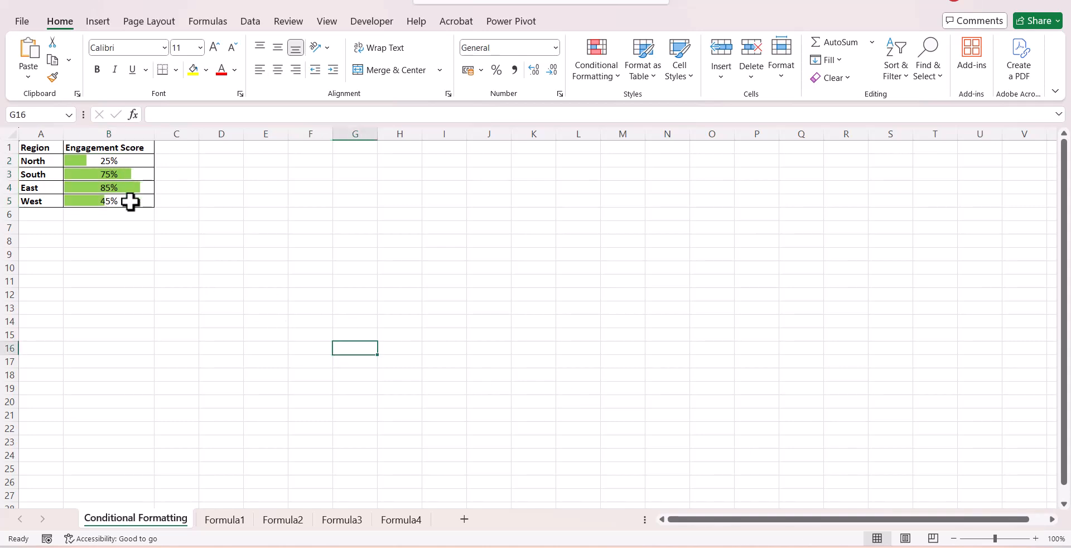
# - Change North's engagement score to 85% and South's to 25%
pyautogui.click(133, 160)
pyautogui.click(133, 175)
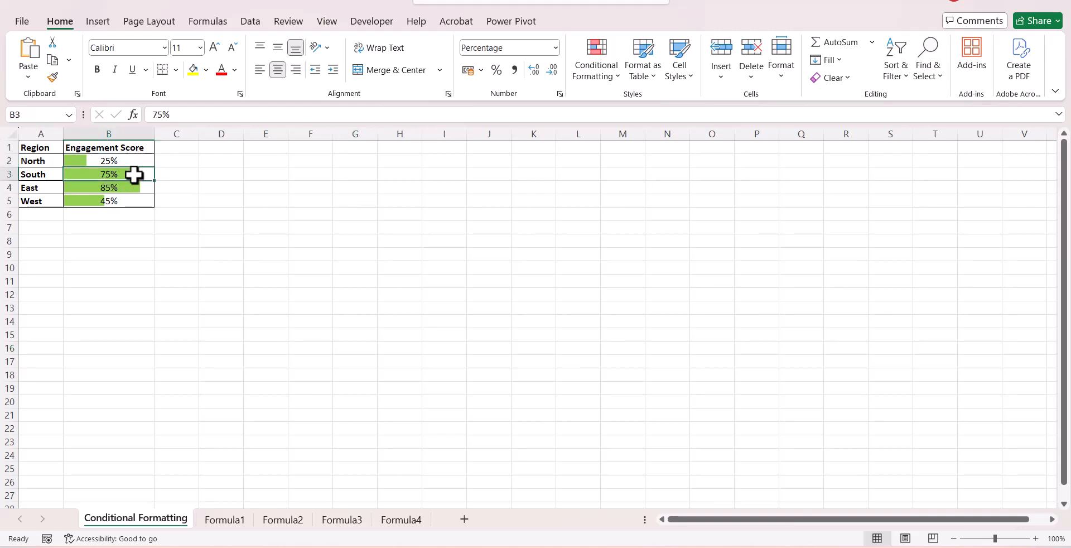
pyautogui.click(135, 160)
pyautogui.write('85')
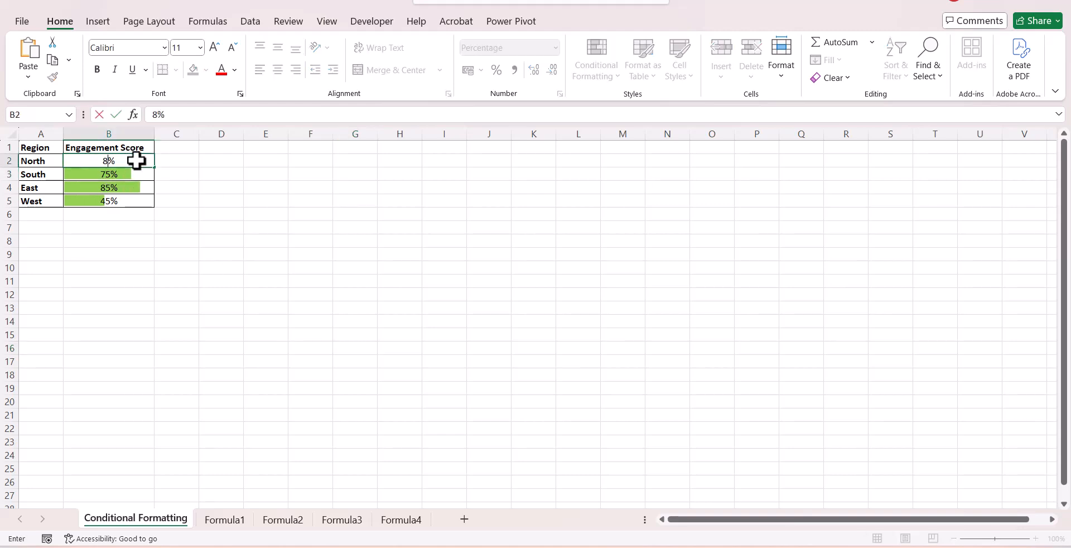
pyautogui.press('Return')
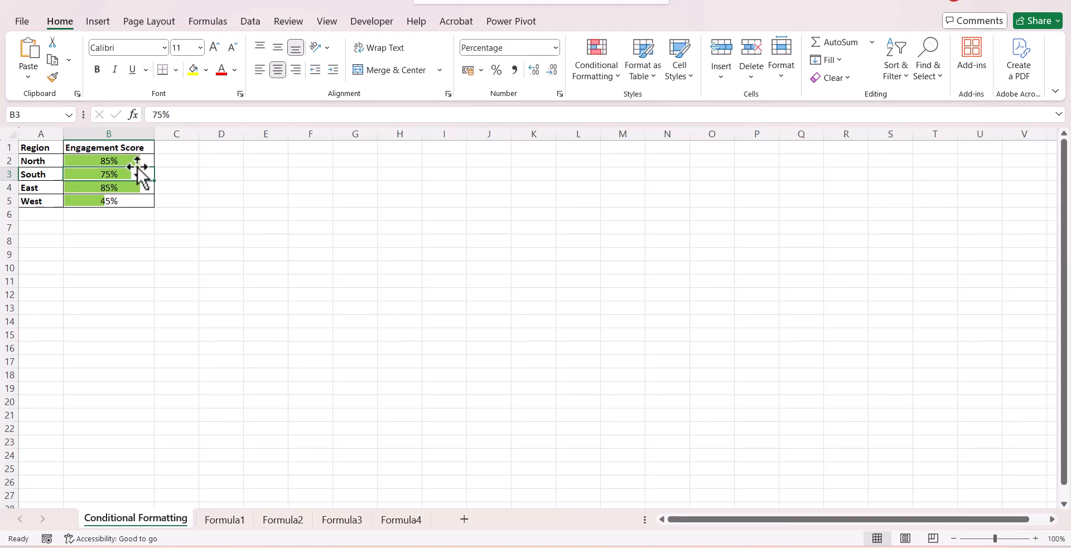
pyautogui.write('25')
pyautogui.press('Return')
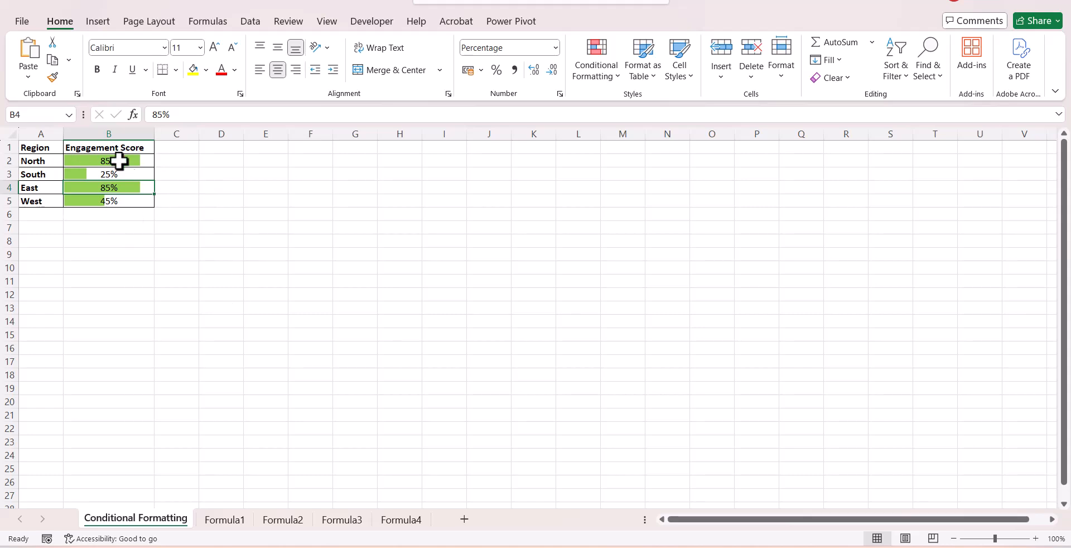
# - On the Formula1 sheet, add the heading "Data Label" in cell C1
pyautogui.click(225, 521)
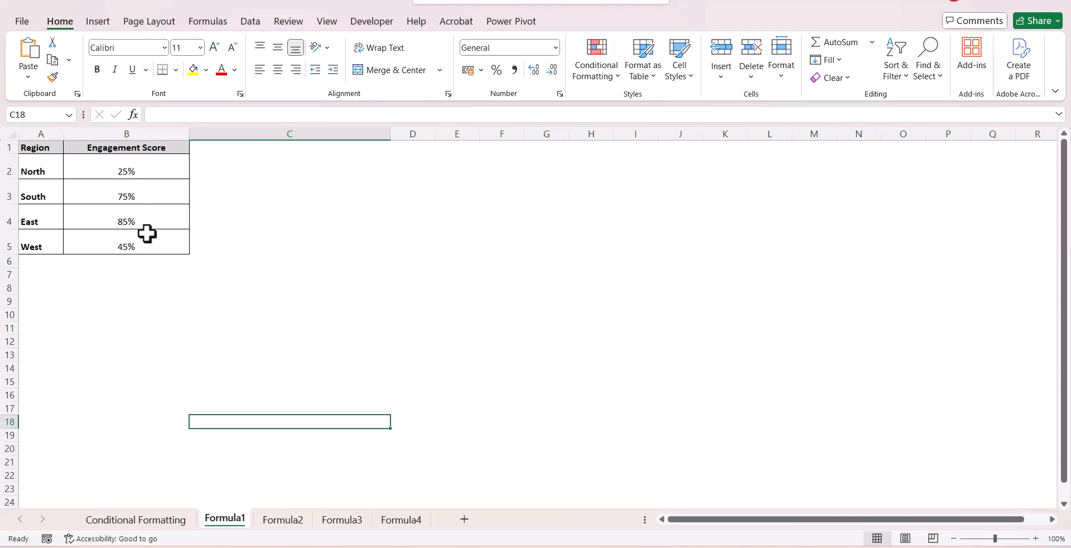
pyautogui.click(219, 146)
pyautogui.write('D')
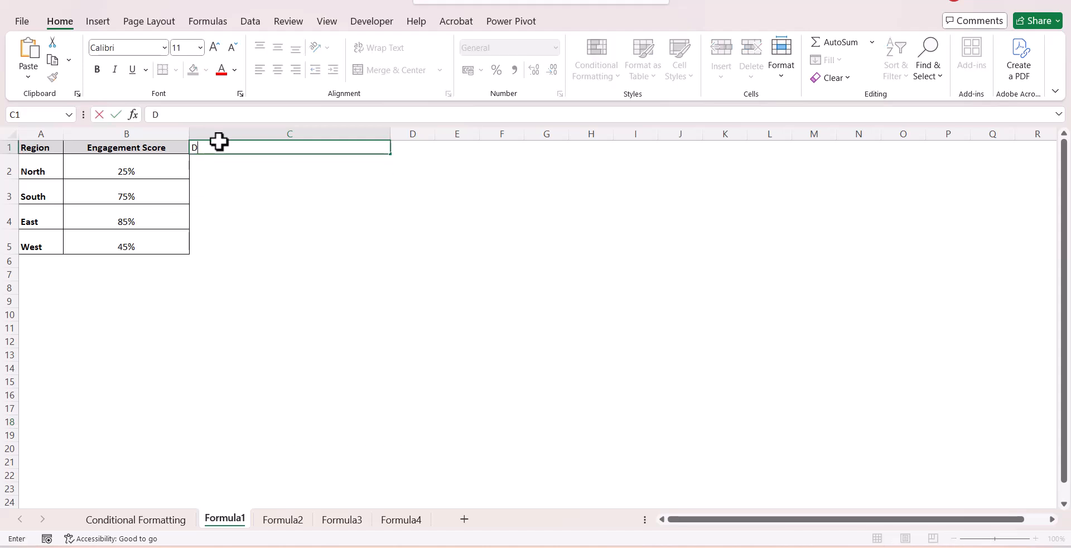
pyautogui.write('ata Label')
pyautogui.press('Tab')
# - In C2, enter the formula =" ("&TEXT(B2,"0%")&")" to show North's score in parentheses
pyautogui.click(237, 166)
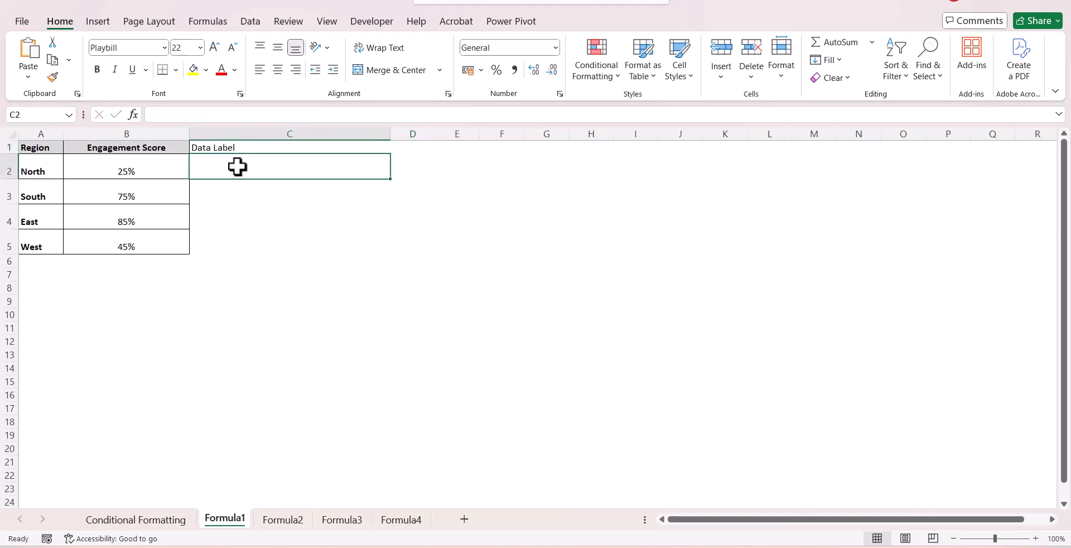
pyautogui.write('=')
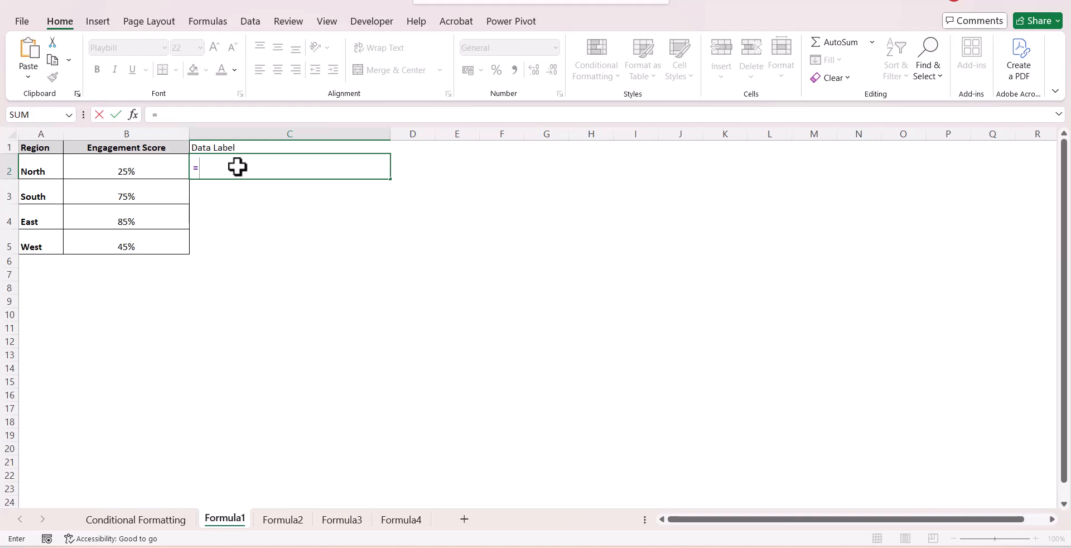
pyautogui.write('"(B2')
pyautogui.press('BackSpace')
pyautogui.press('BackSpace')
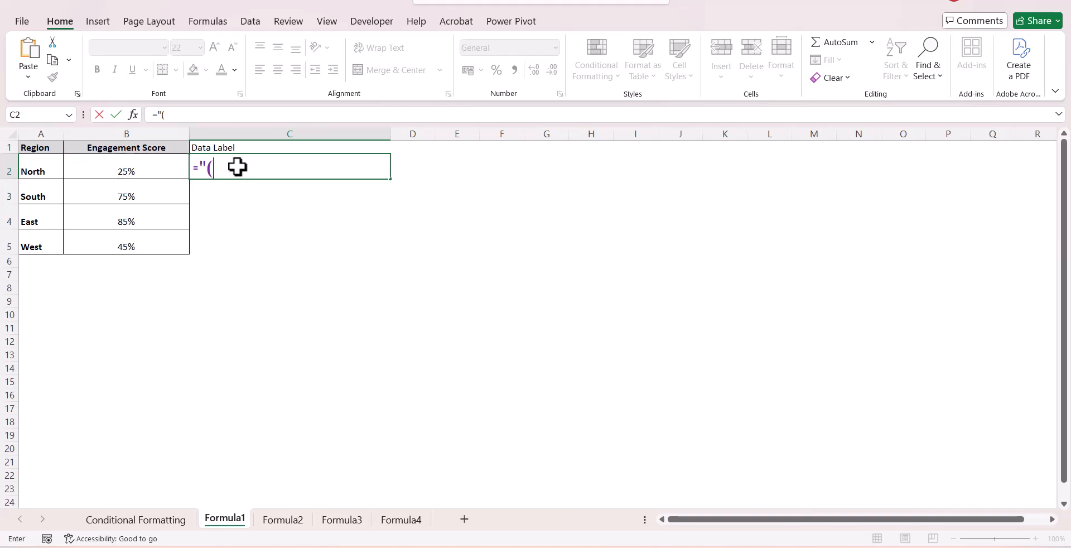
pyautogui.click(207, 166)
pyautogui.write('("')
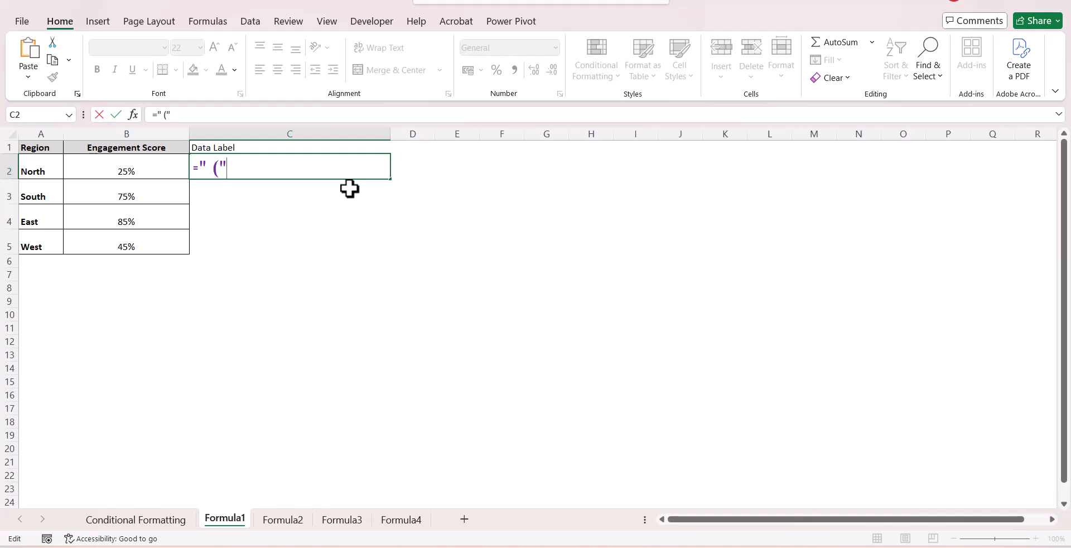
pyautogui.write('&TEXT(')
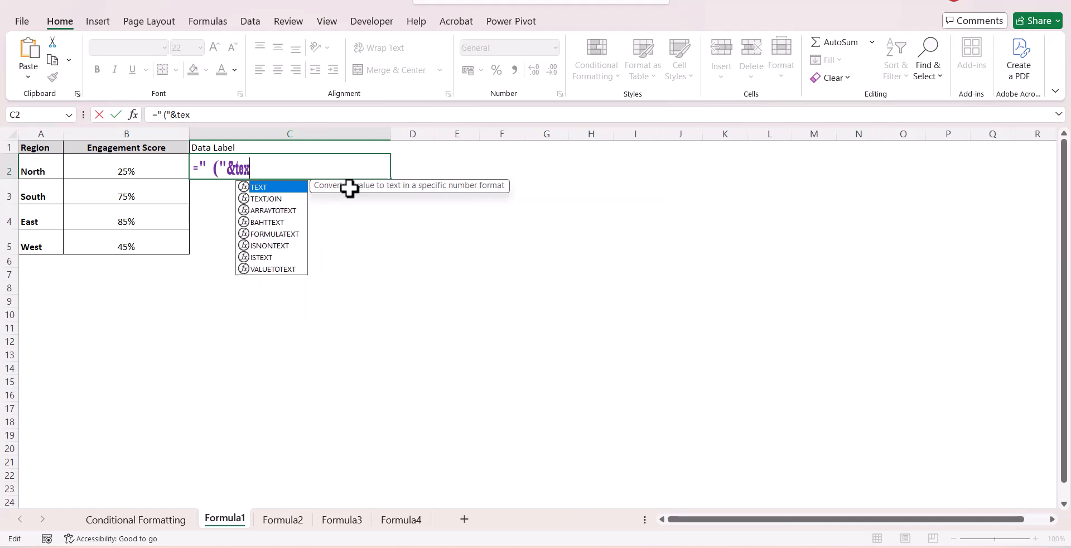
pyautogui.click(136, 174)
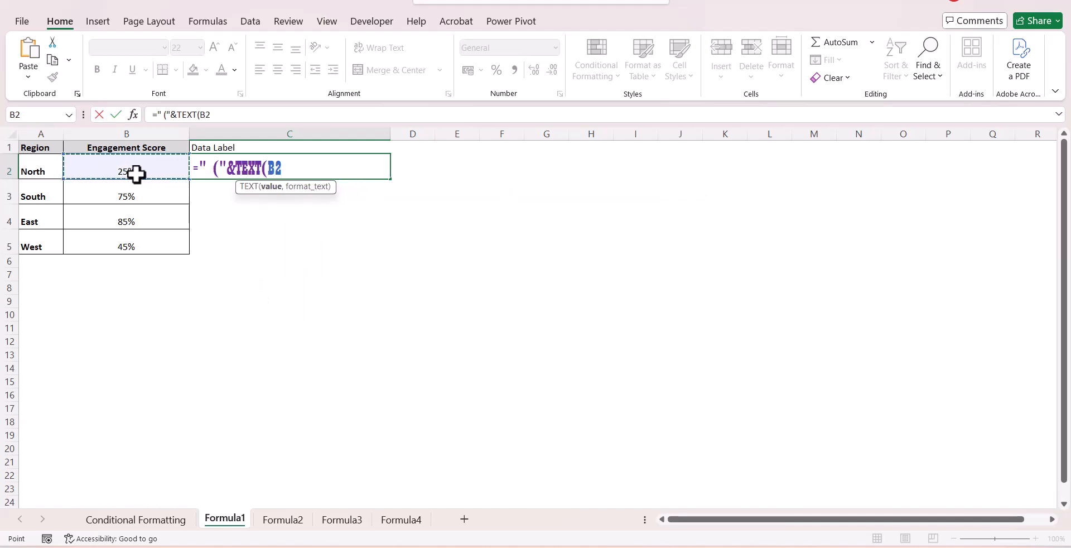
pyautogui.write(',"0')
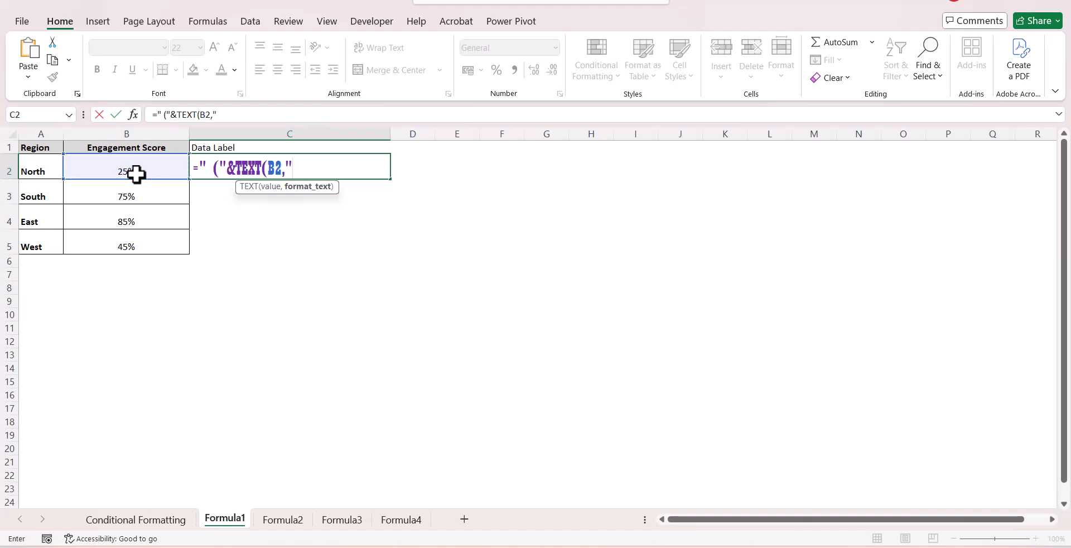
pyautogui.write('%"')
pyautogui.write(')&')
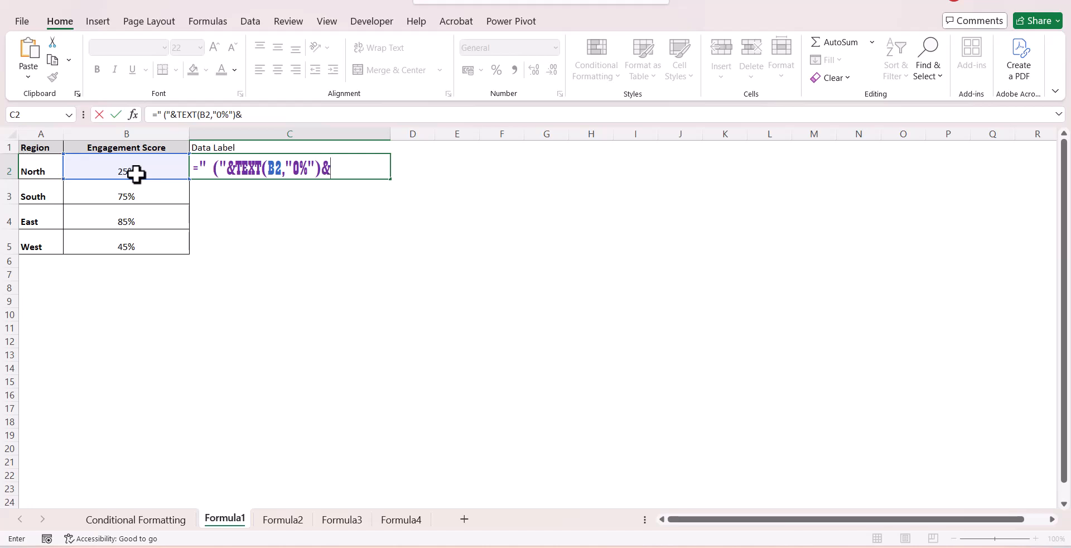
pyautogui.write('")"')
pyautogui.press('Return')
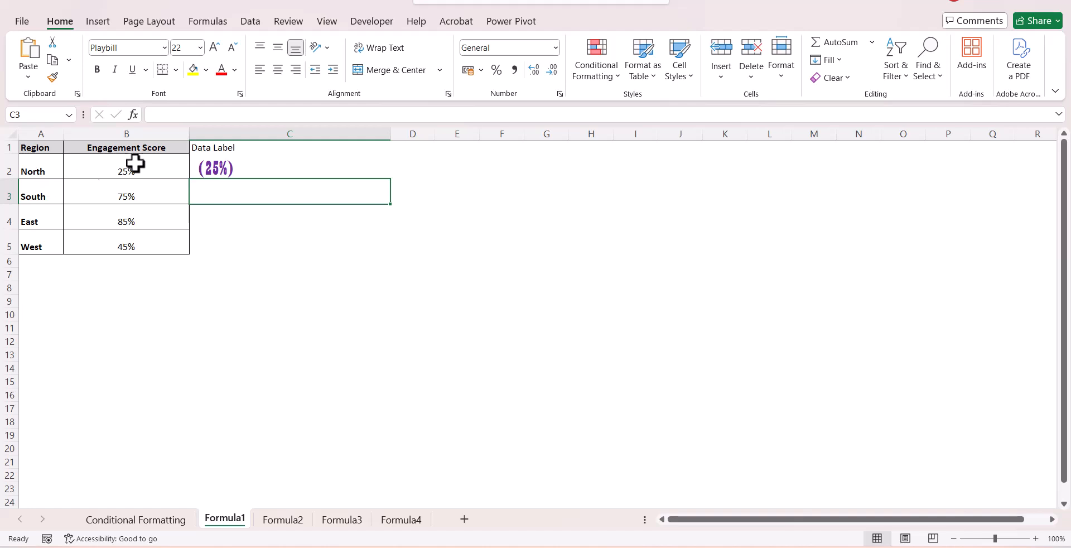
# - Copy the label formula from C2 down through C5
pyautogui.click(25, 164)
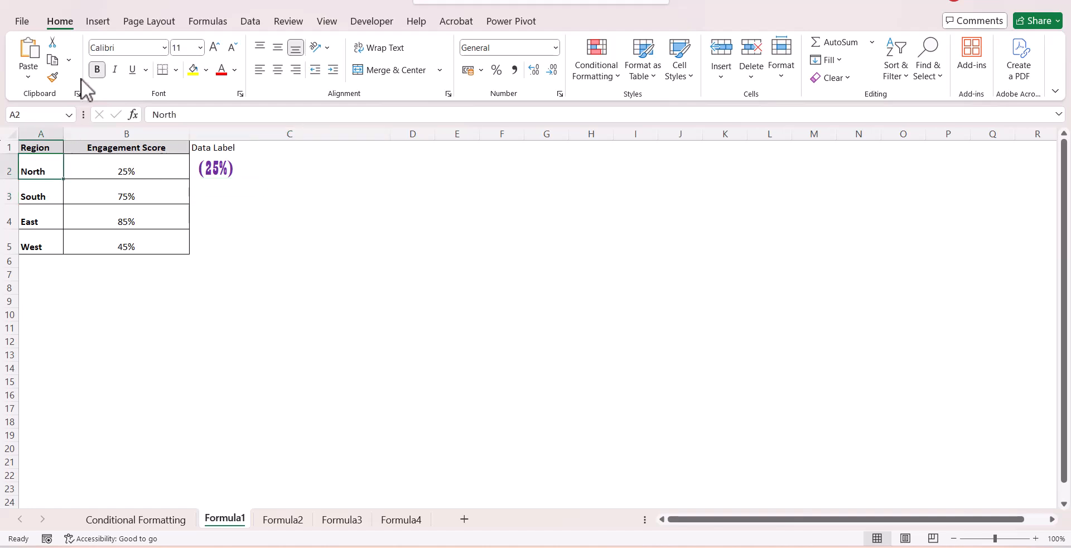
pyautogui.click(212, 169)
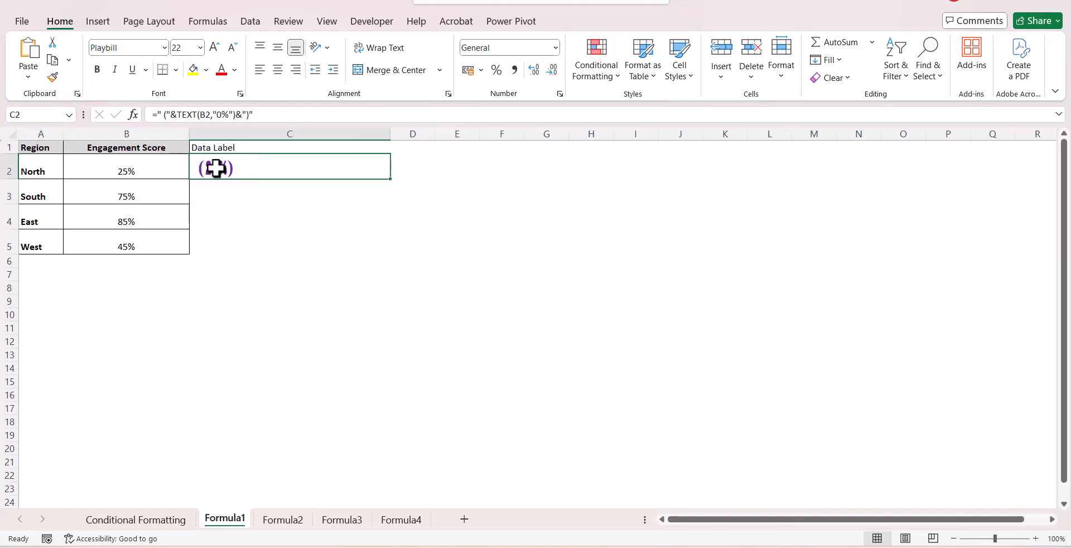
pyautogui.moveTo(391, 179); pyautogui.dragTo(414, 246)
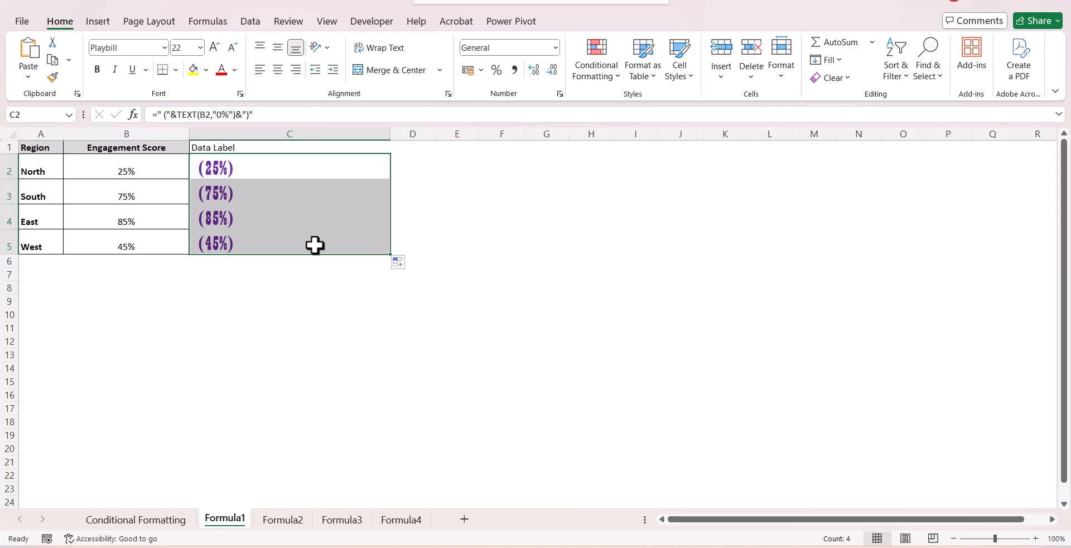
# - Format the score labels in C2:C5 in Calibri at font size 12
pyautogui.click(165, 47)
pyautogui.write('Calibri Light')
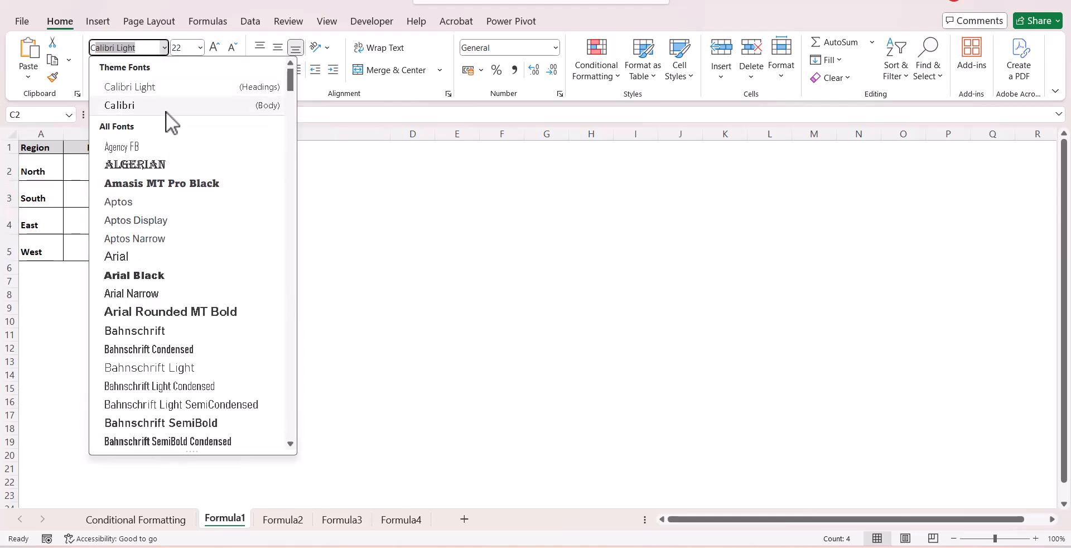
pyautogui.click(166, 109)
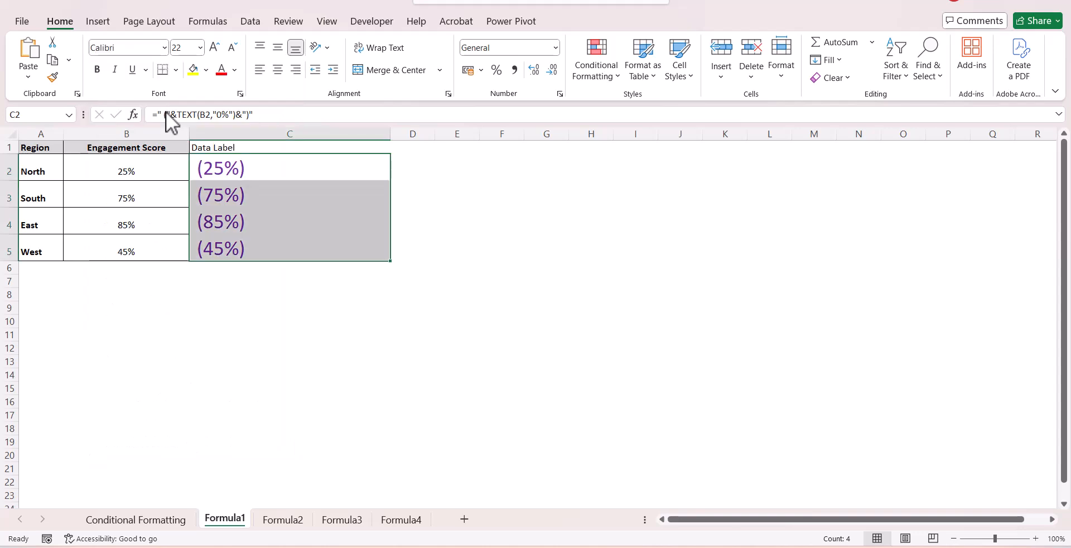
pyautogui.click(233, 47)
pyautogui.click(233, 47)
pyautogui.click(233, 48)
pyautogui.click(233, 47)
pyautogui.click(233, 47)
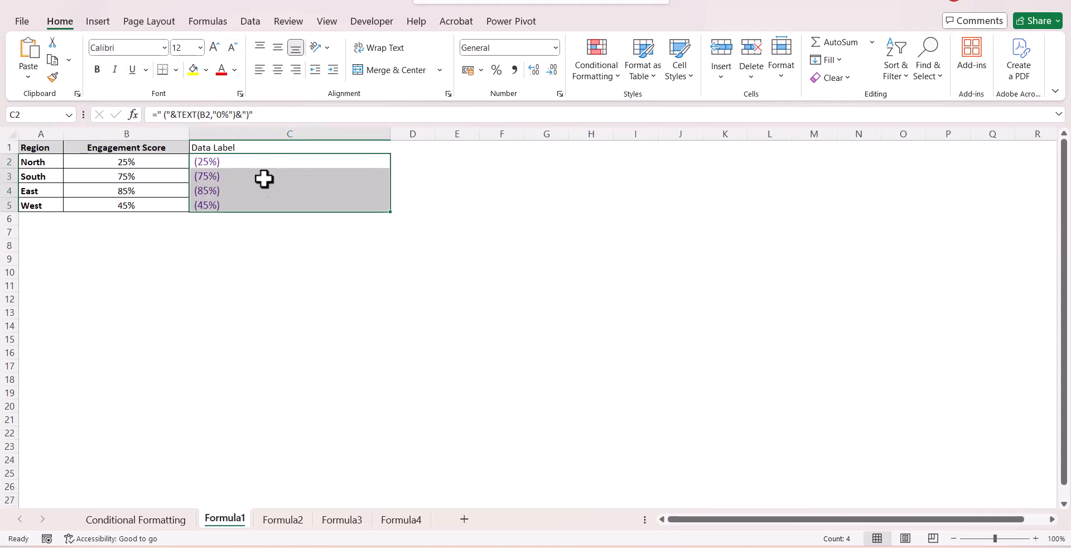
# - Set the score labels' font color to Automatic and narrow column C to about the width of its Data Label heading
pyautogui.click(235, 71)
pyautogui.click(233, 114)
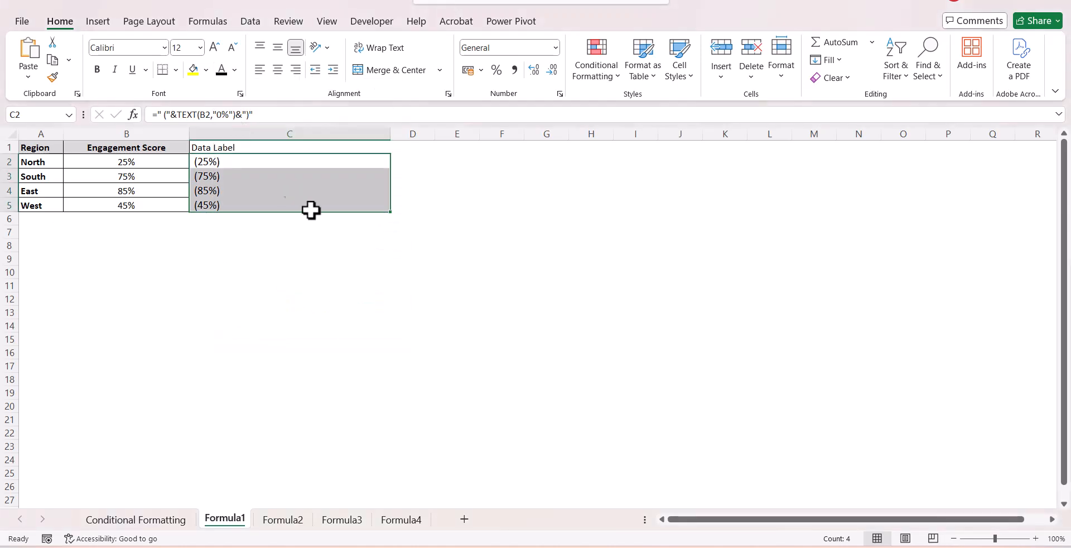
pyautogui.click(371, 274)
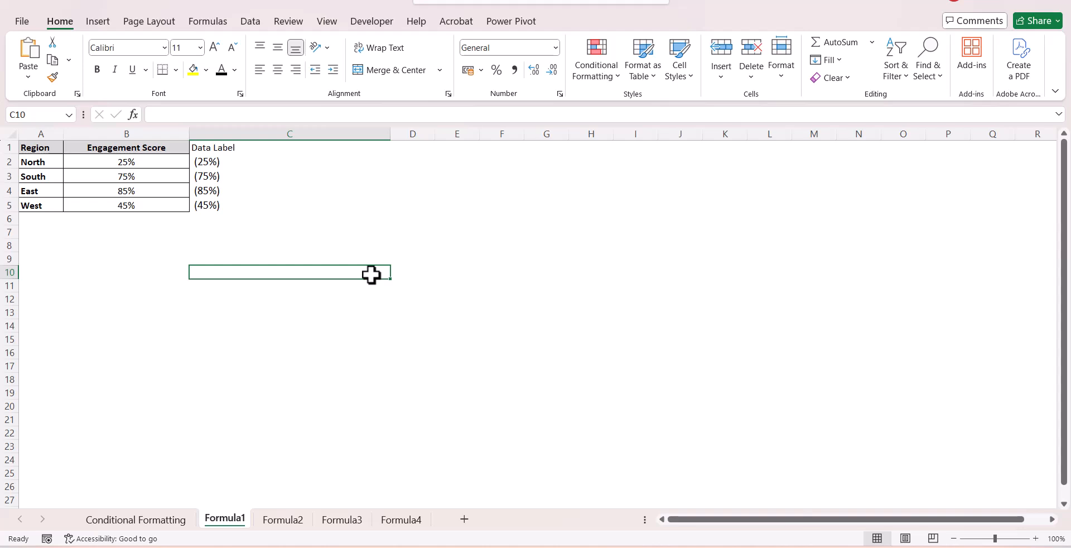
pyautogui.moveTo(391, 134); pyautogui.dragTo(245, 160)
# - In D2, enter the formula =REPT("|",B2*100)&C2 to draw North's score as a text bar followed by its label
pyautogui.click(260, 161)
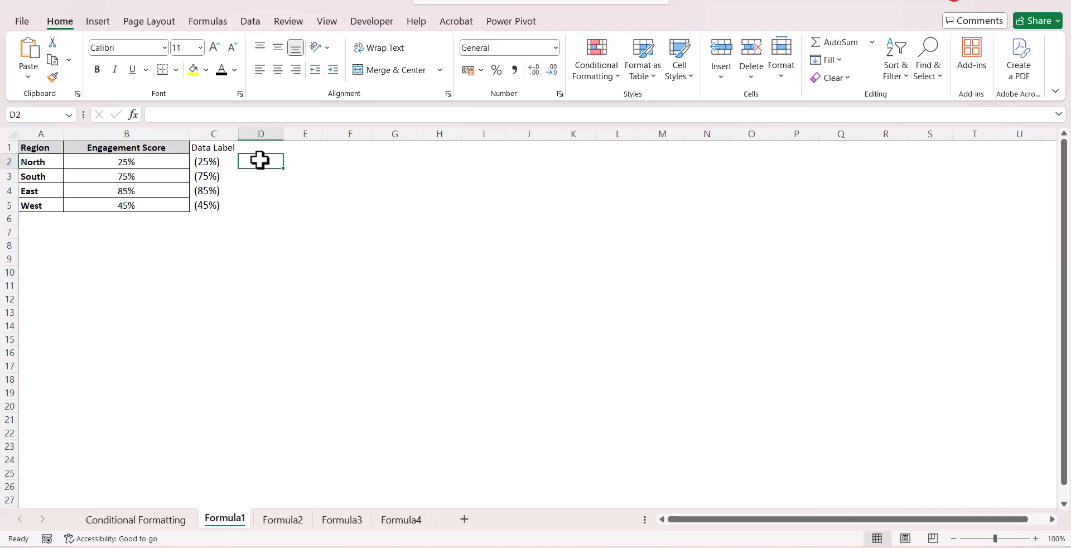
pyautogui.write('=re')
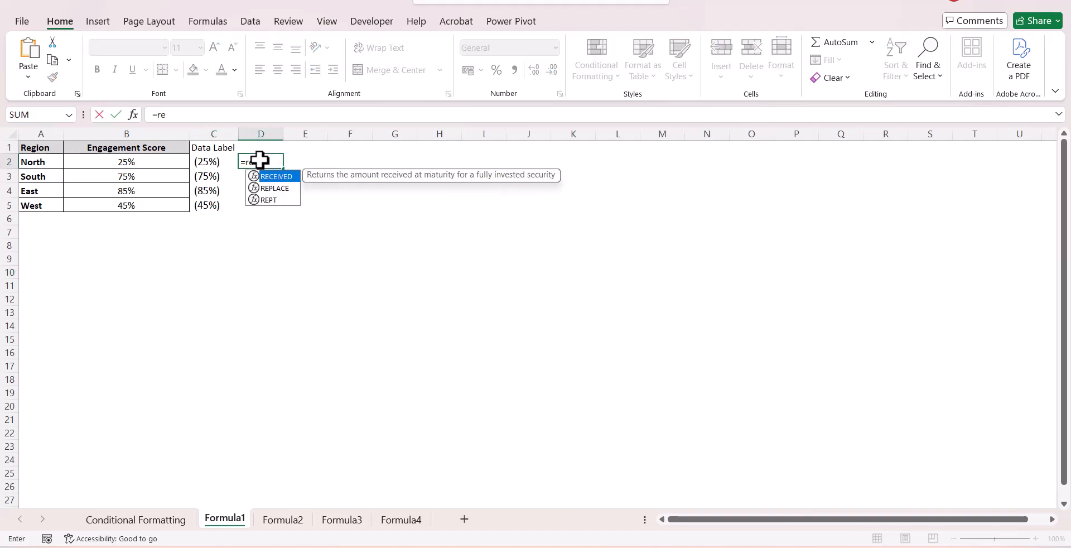
pyautogui.press('Down')
pyautogui.press('Down')
pyautogui.press('Tab')
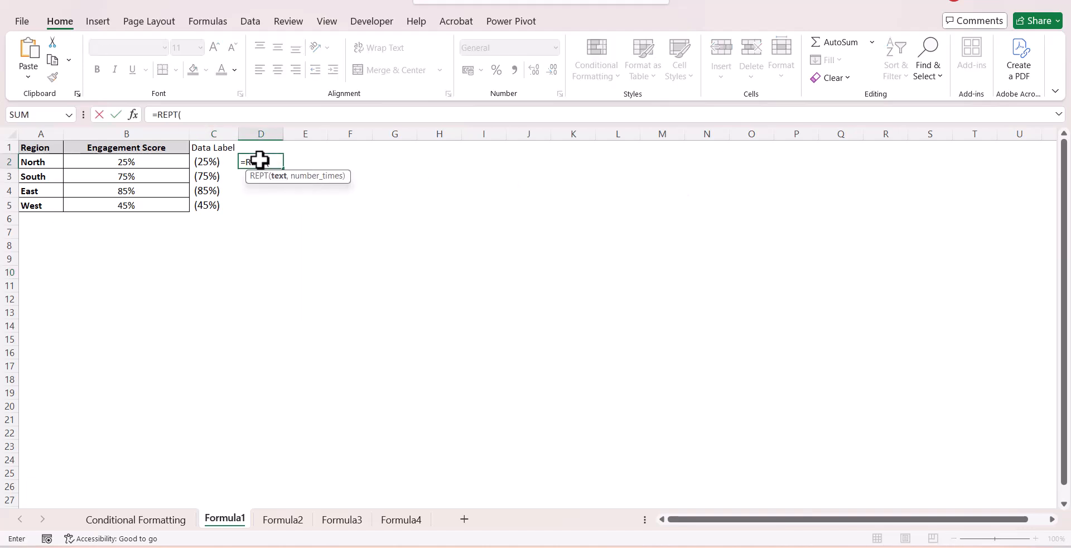
pyautogui.write('"|",')
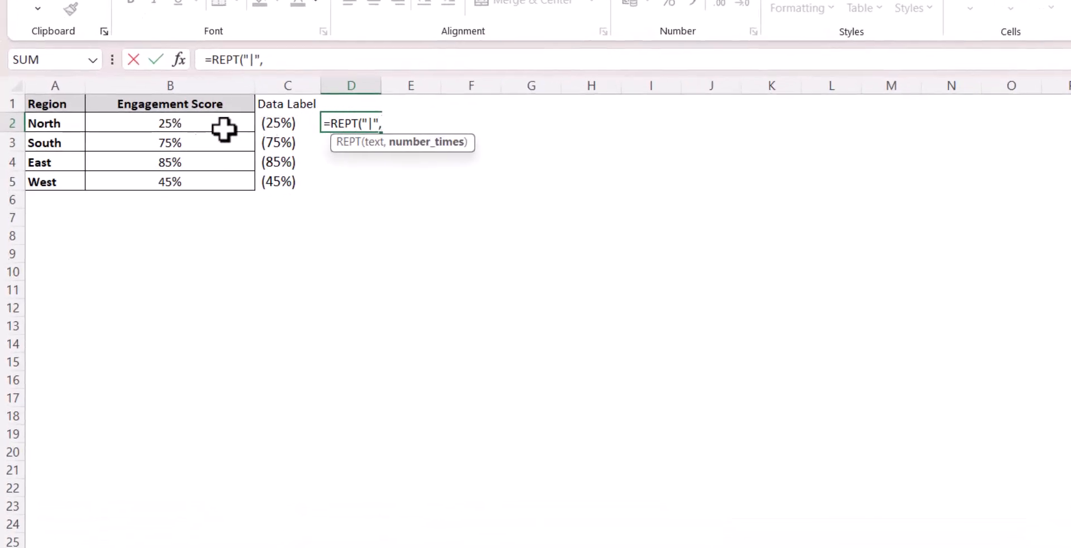
pyautogui.click(200, 126)
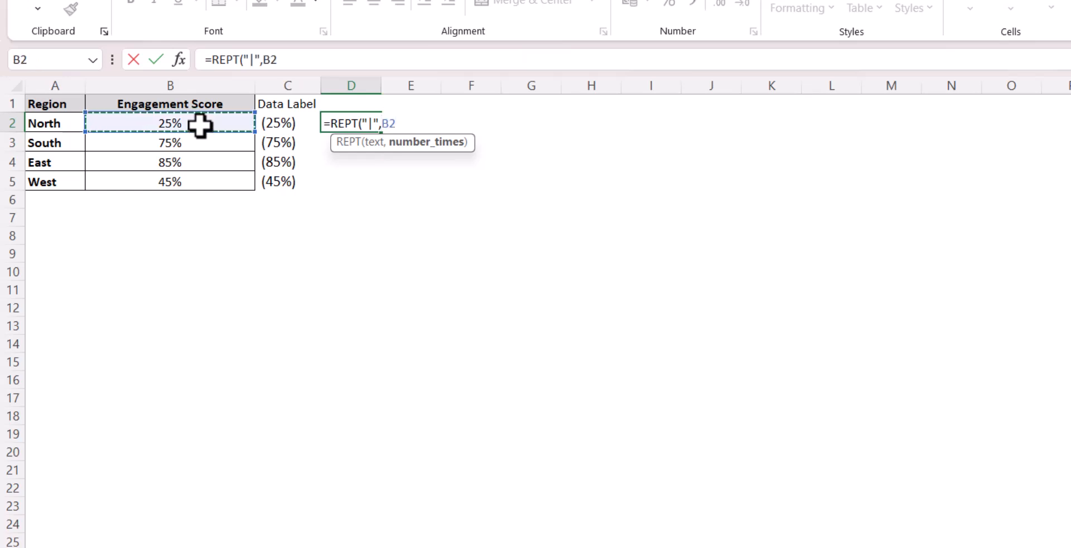
pyautogui.write('*100')
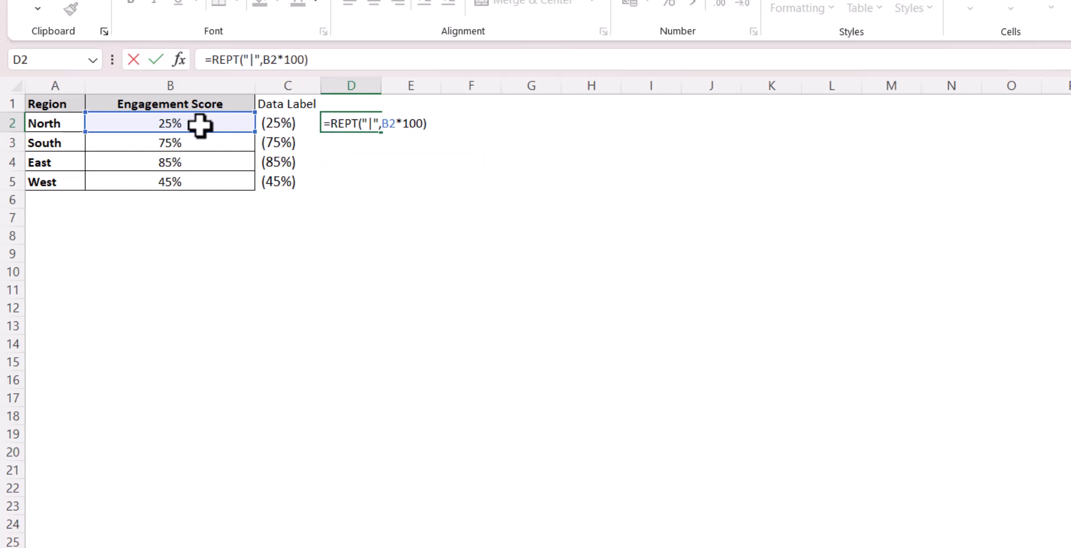
pyautogui.write('&')
pyautogui.click(295, 122)
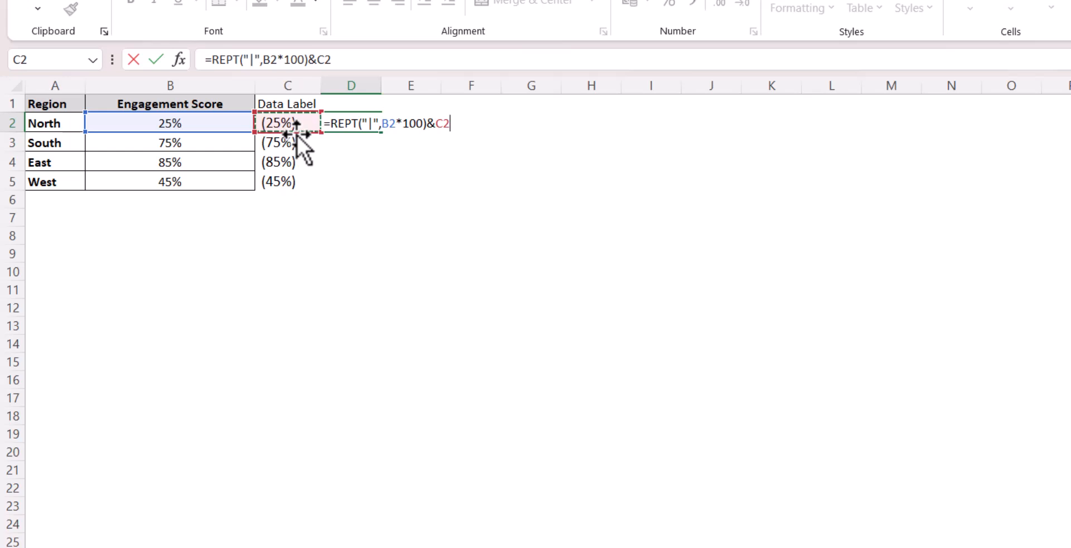
pyautogui.press('Return')
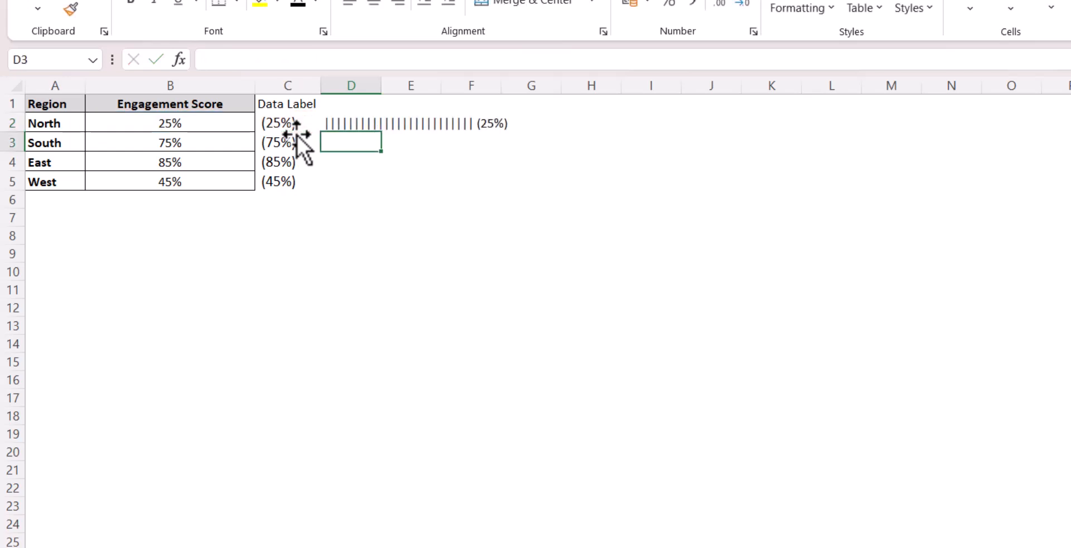
# - Copy the bar formula from D2 down through D5 and set the font of these cells to Playbill
pyautogui.click(332, 122)
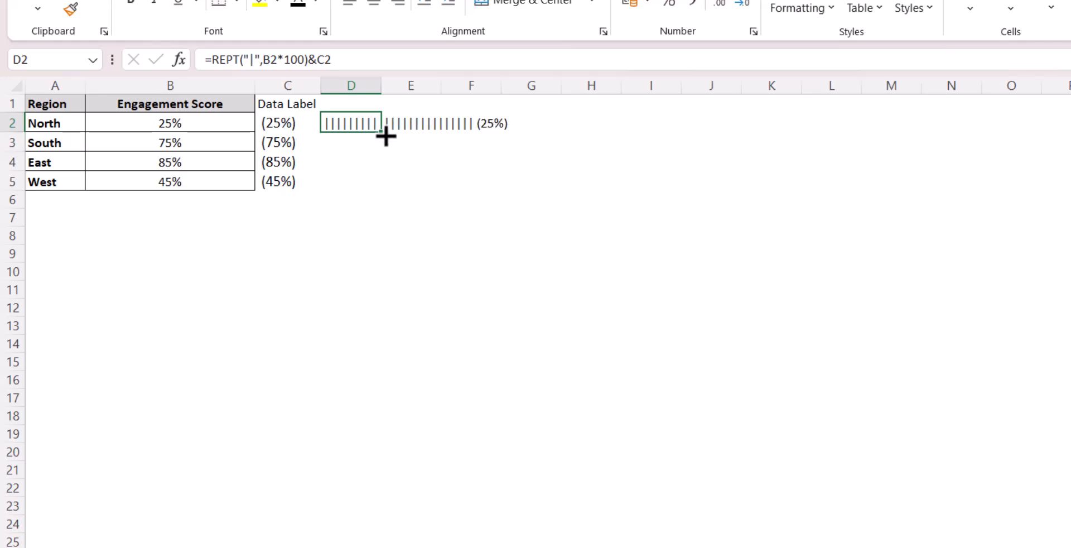
pyautogui.moveTo(383, 133); pyautogui.dragTo(391, 186)
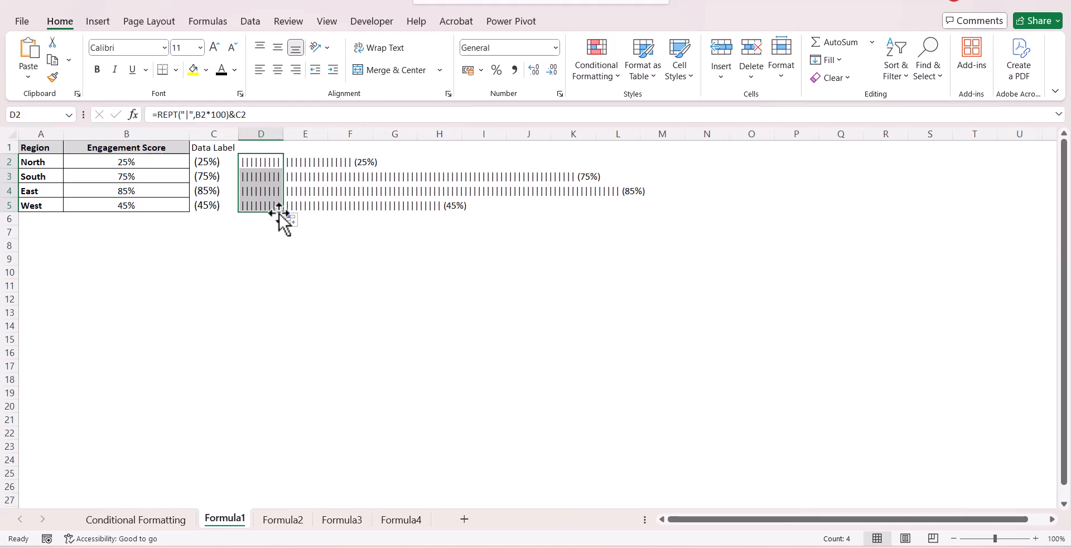
pyautogui.click(164, 49)
pyautogui.write('Pal')
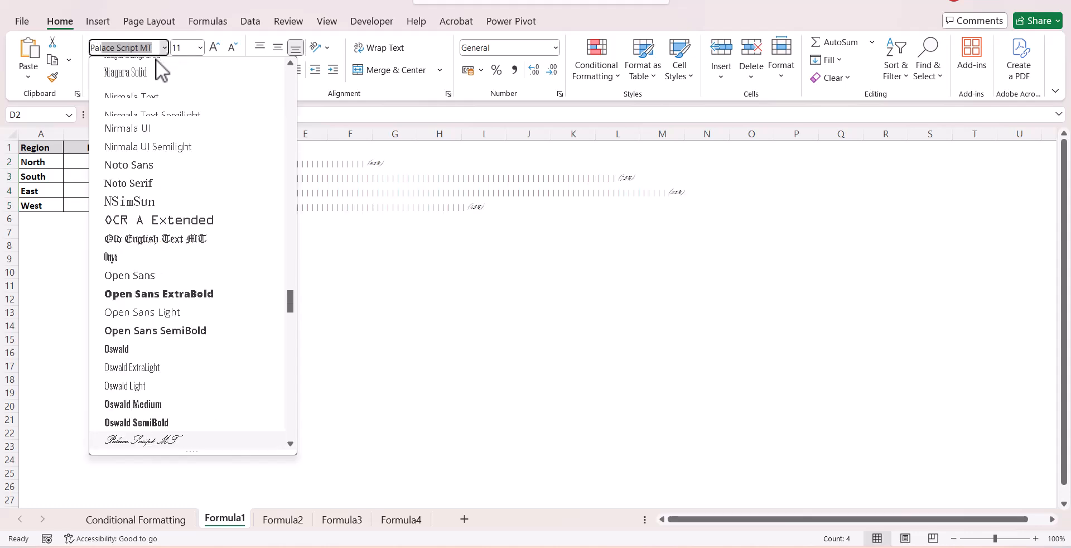
pyautogui.write('ay')
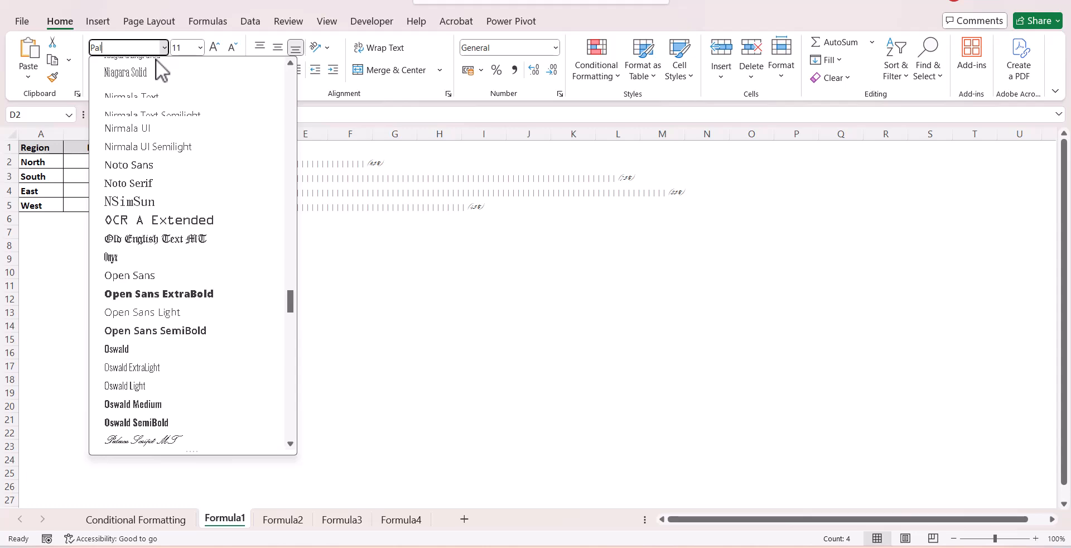
pyautogui.write('laybill')
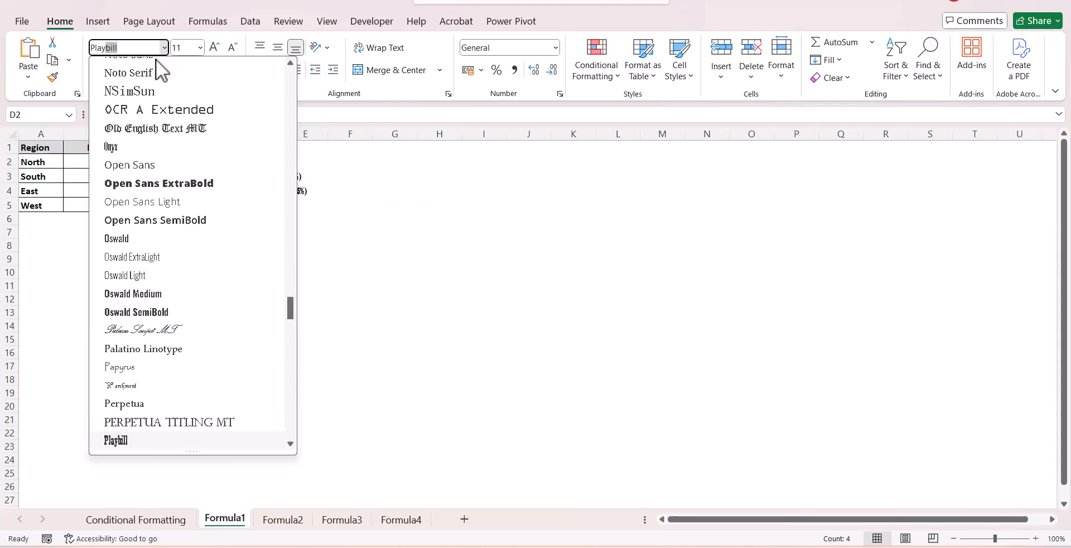
pyautogui.press('Return')
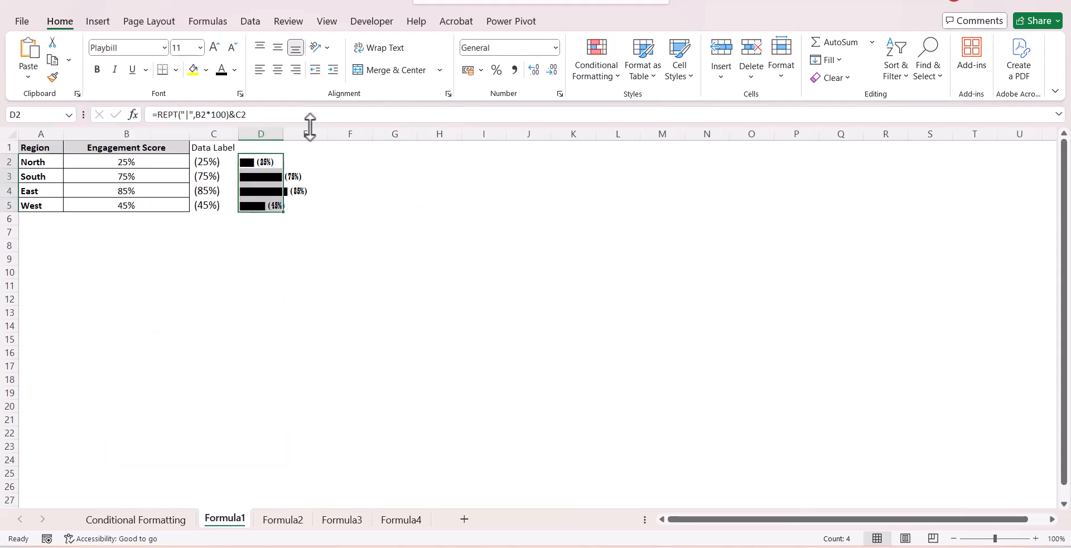
# - Enlarge the text bars in D2:D5 to font size 16 and widen column D so the bars and labels fit inside
pyautogui.moveTo(284, 134); pyautogui.dragTo(332, 132)
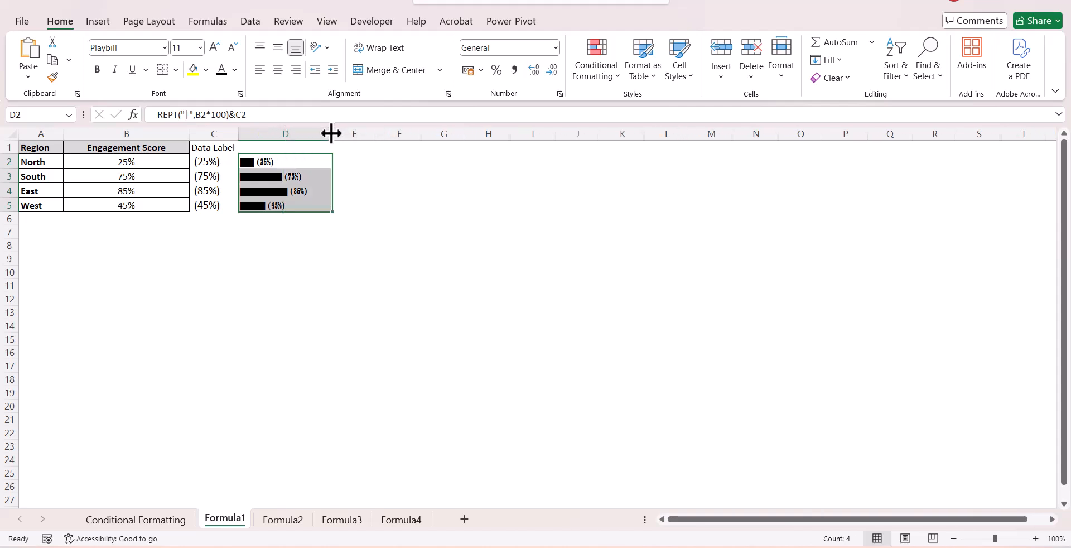
pyautogui.click(214, 47)
pyautogui.click(215, 47)
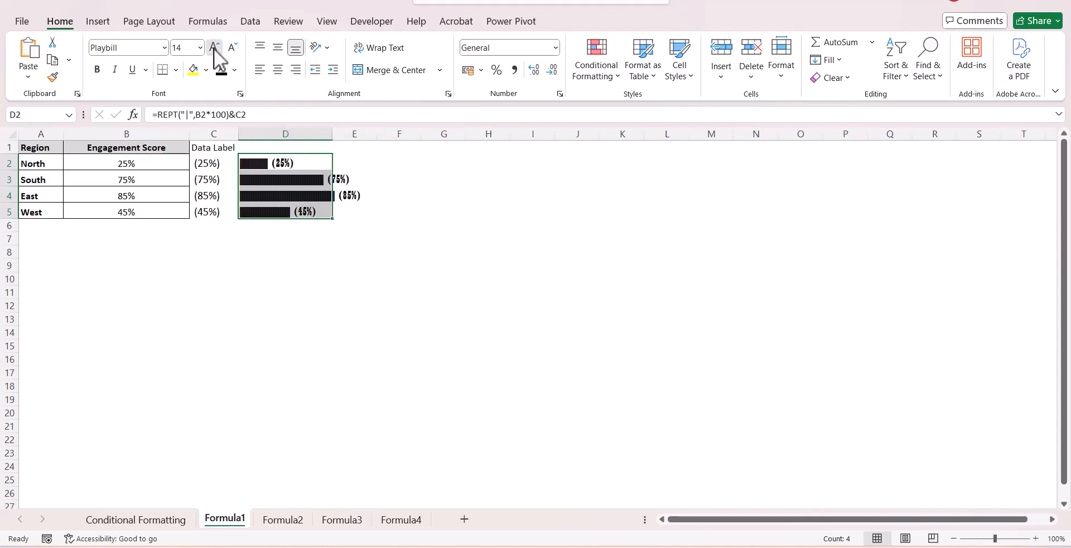
pyautogui.click(214, 47)
pyautogui.moveTo(331, 134); pyautogui.dragTo(372, 137)
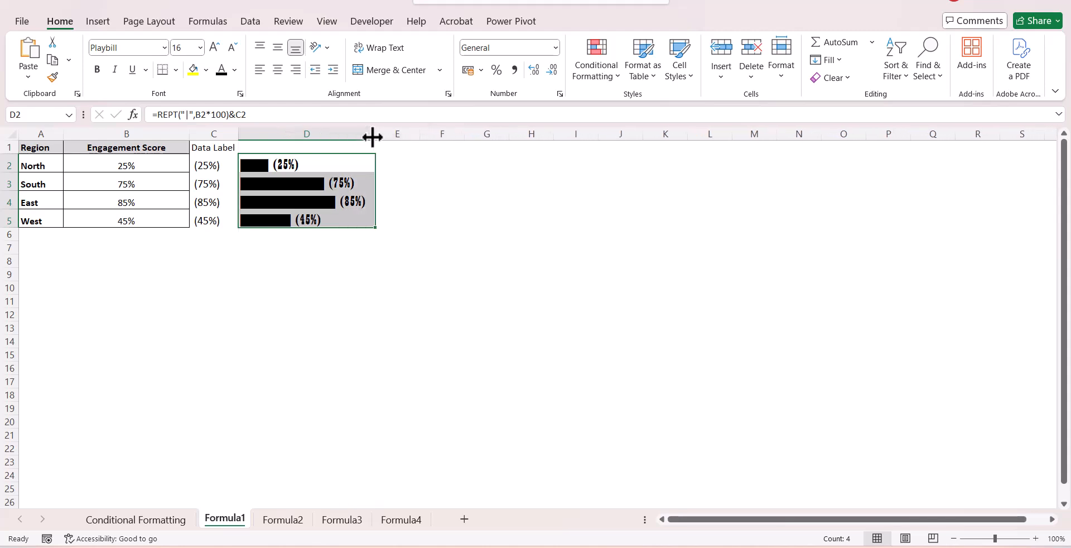
# - Color the text bars in D2:D5 with the standard purple font color
pyautogui.click(234, 68)
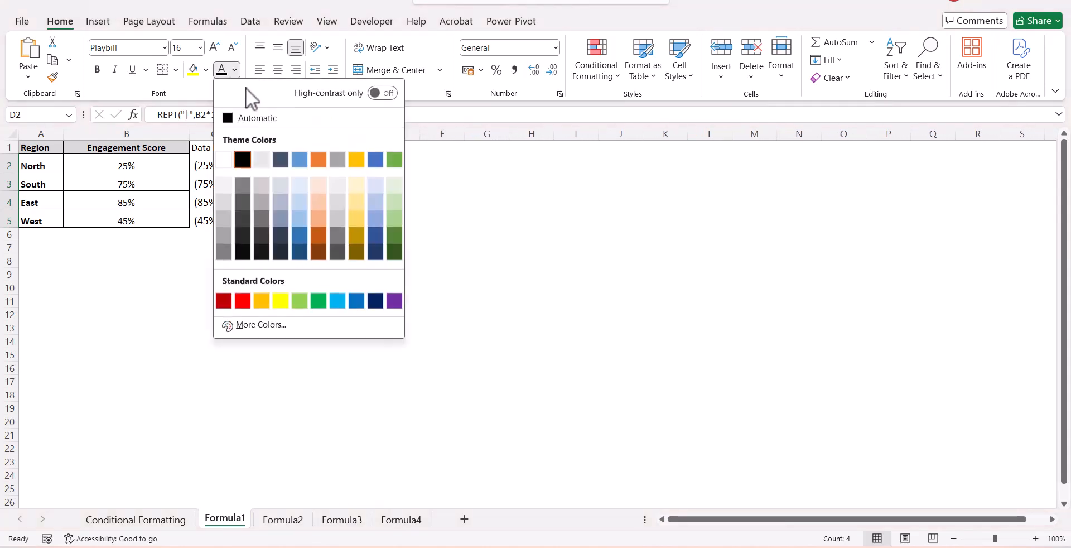
pyautogui.click(391, 295)
pyautogui.click(391, 296)
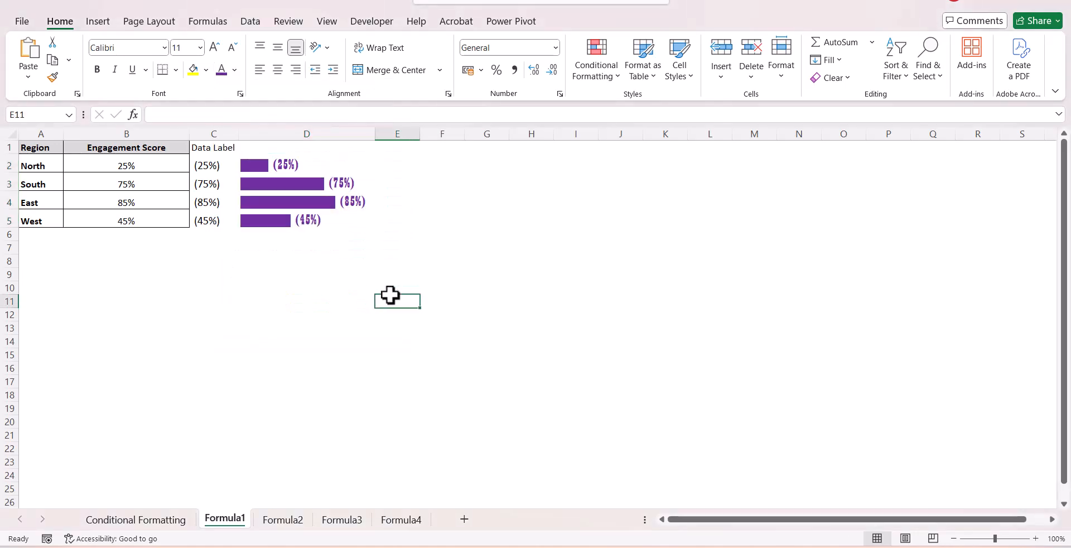
pyautogui.scroll(3, 431, 260)
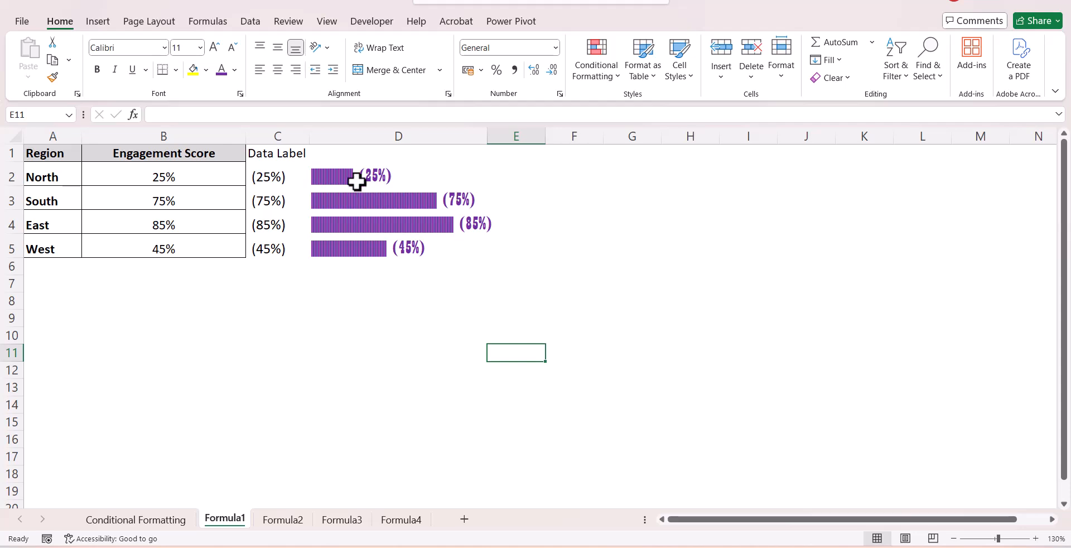
pyautogui.click(144, 519)
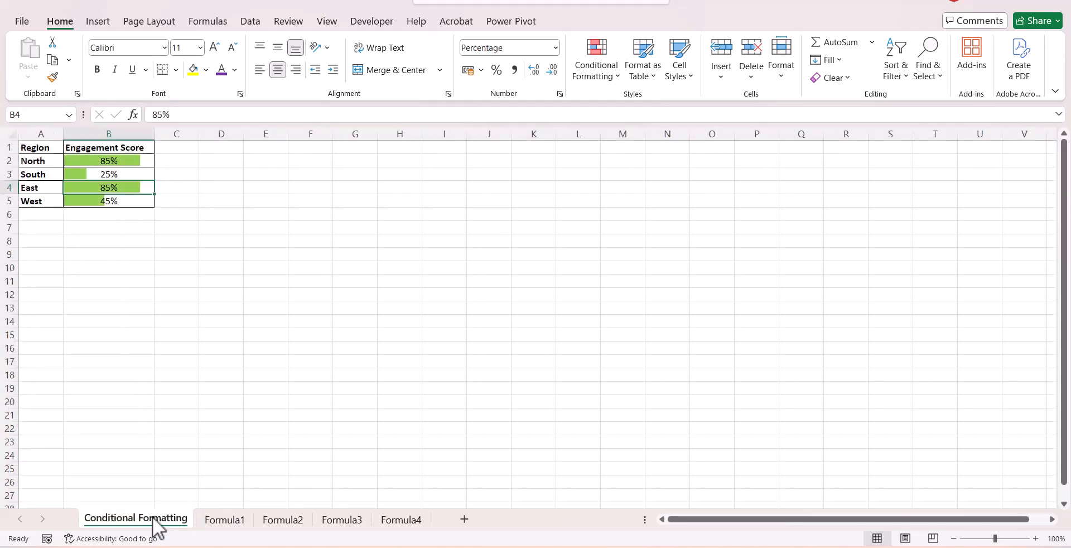
pyautogui.click(226, 520)
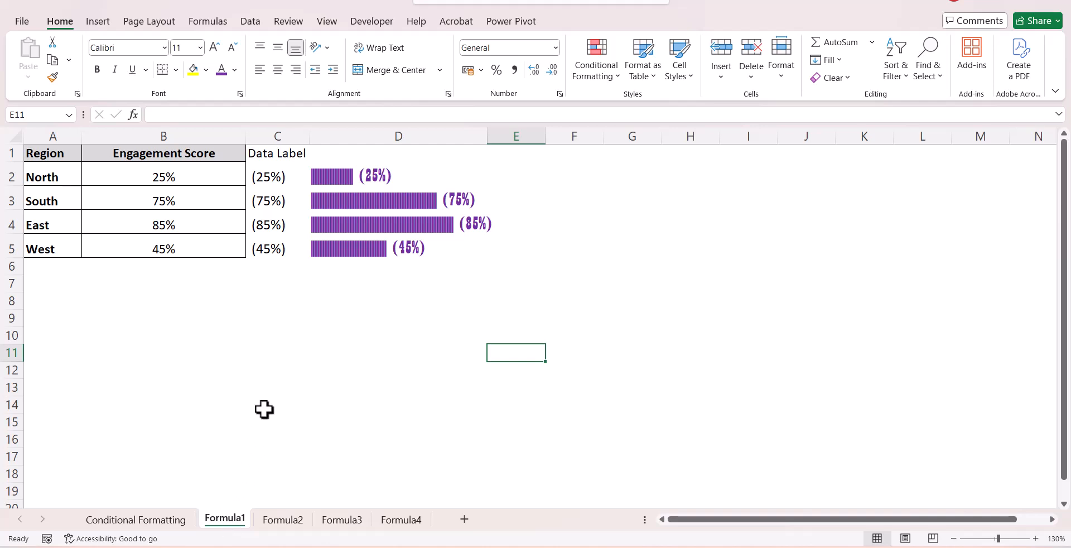
# - On the Formula2 sheet, enter =REPT("n",(B2*100)/10) in C2 to repeat the letter n once per ten percent of North's score
pyautogui.click(279, 520)
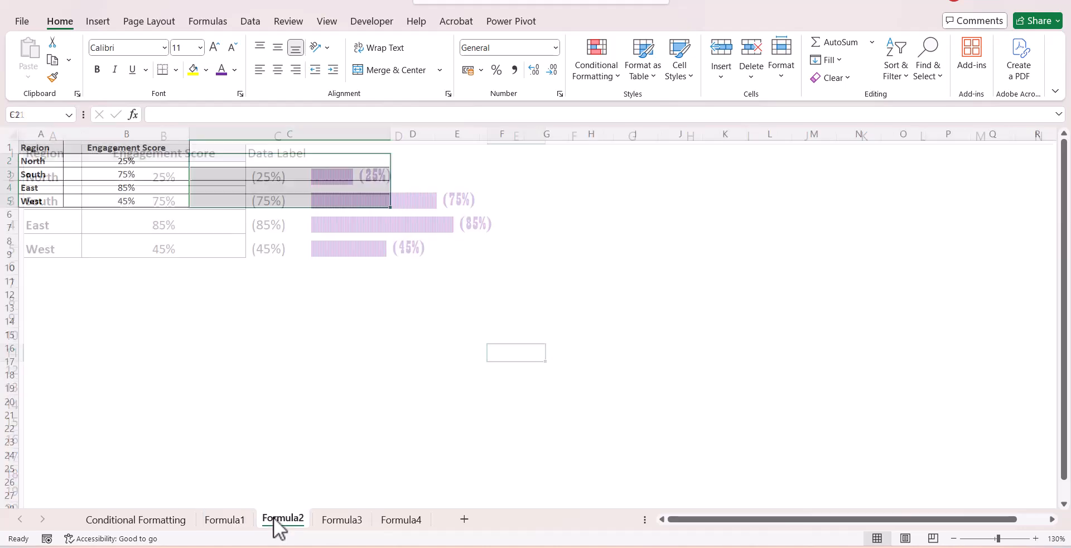
pyautogui.click(254, 165)
pyautogui.write('=rept')
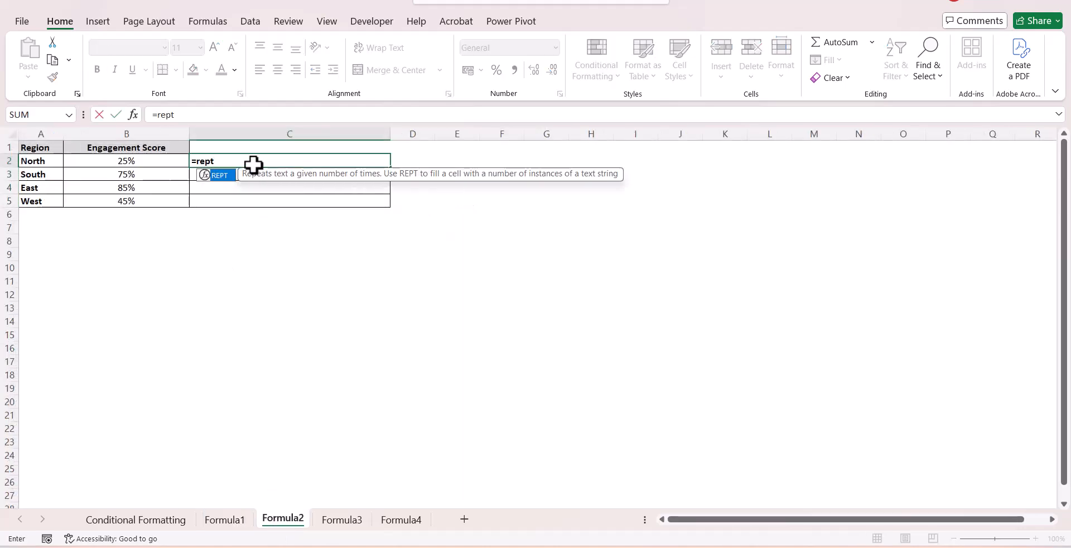
pyautogui.press('Tab')
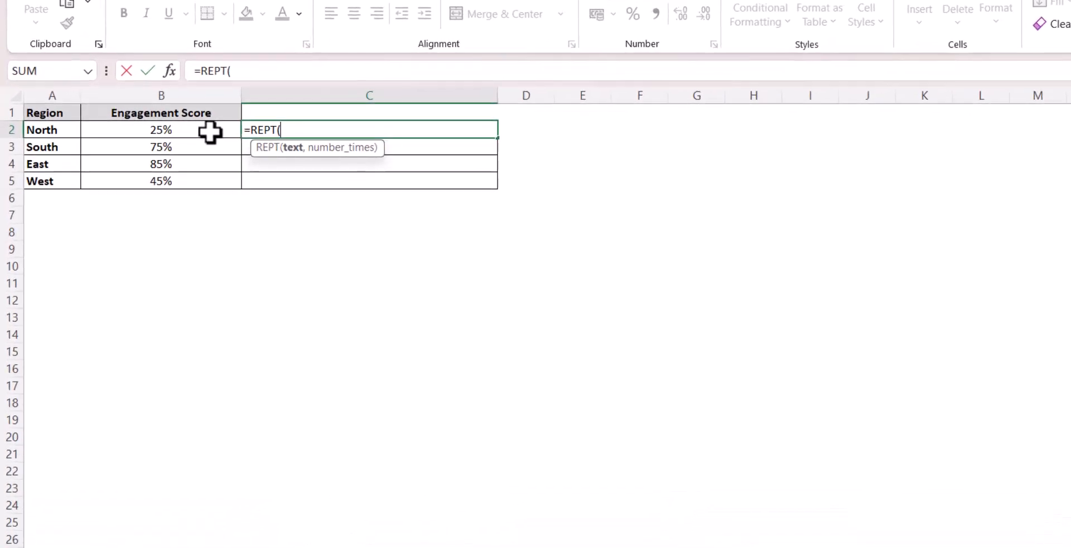
pyautogui.write('"n",')
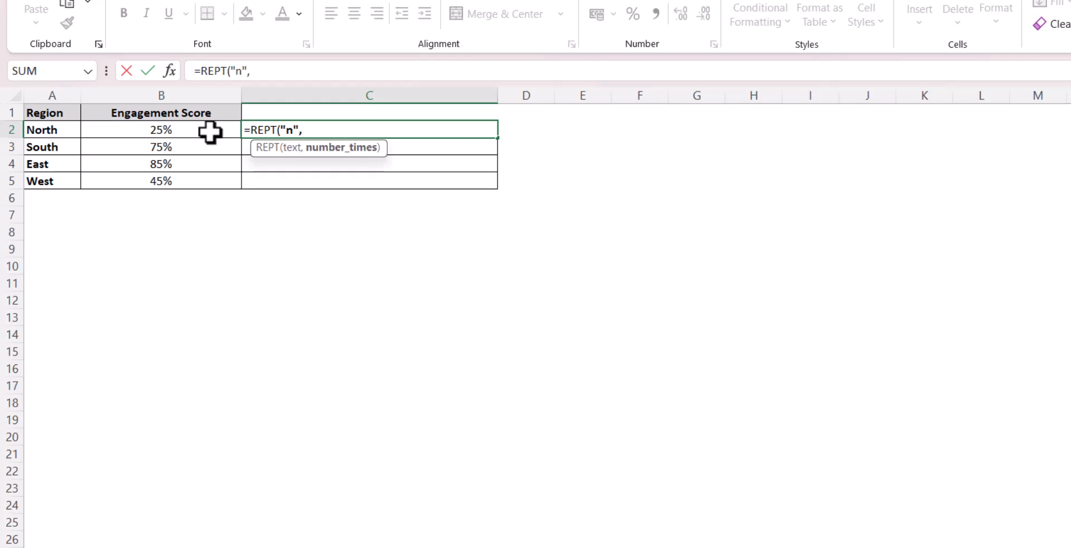
pyautogui.write('(')
pyautogui.click(210, 132)
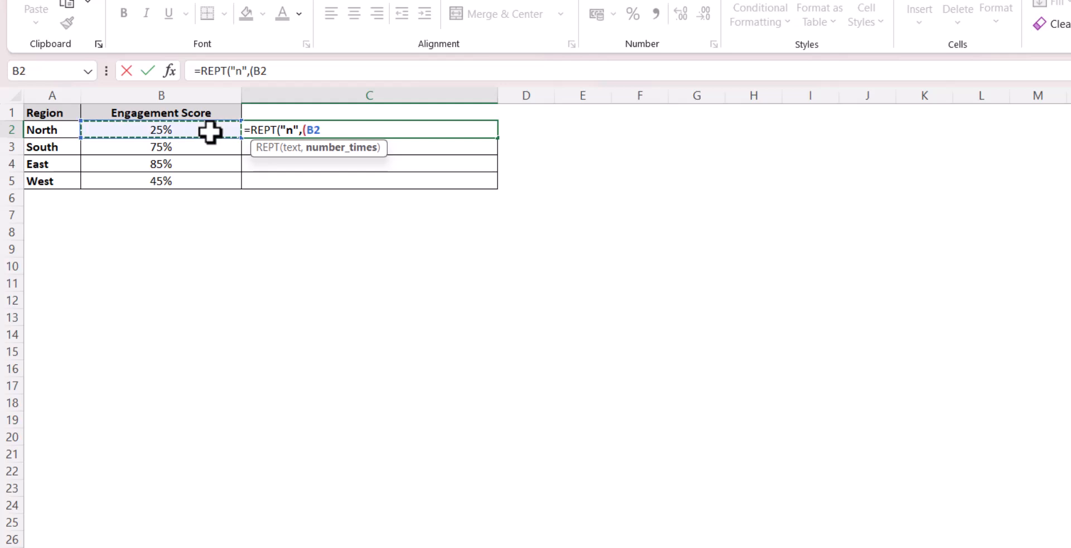
pyautogui.write('*1')
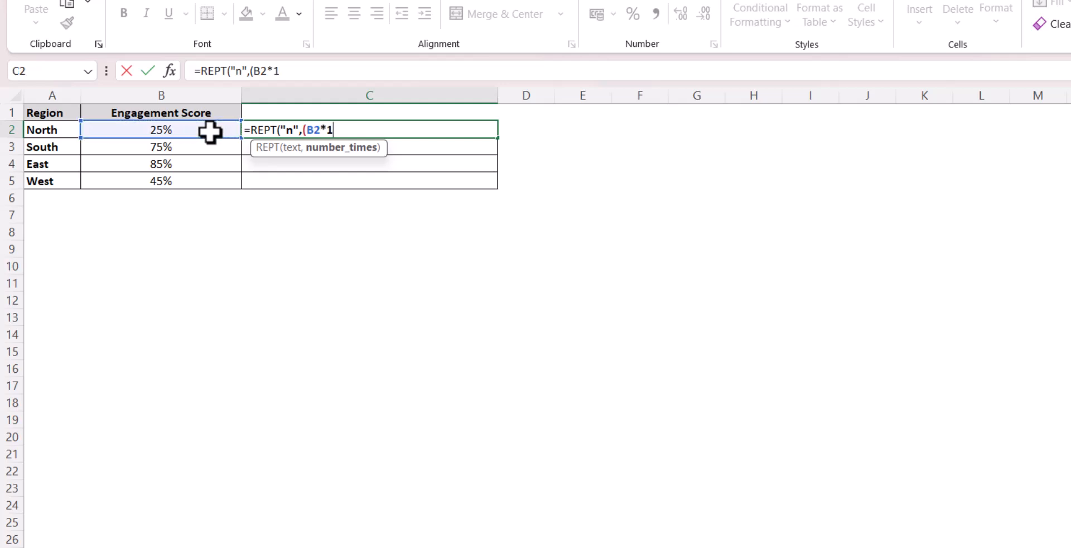
pyautogui.write('00)/10')
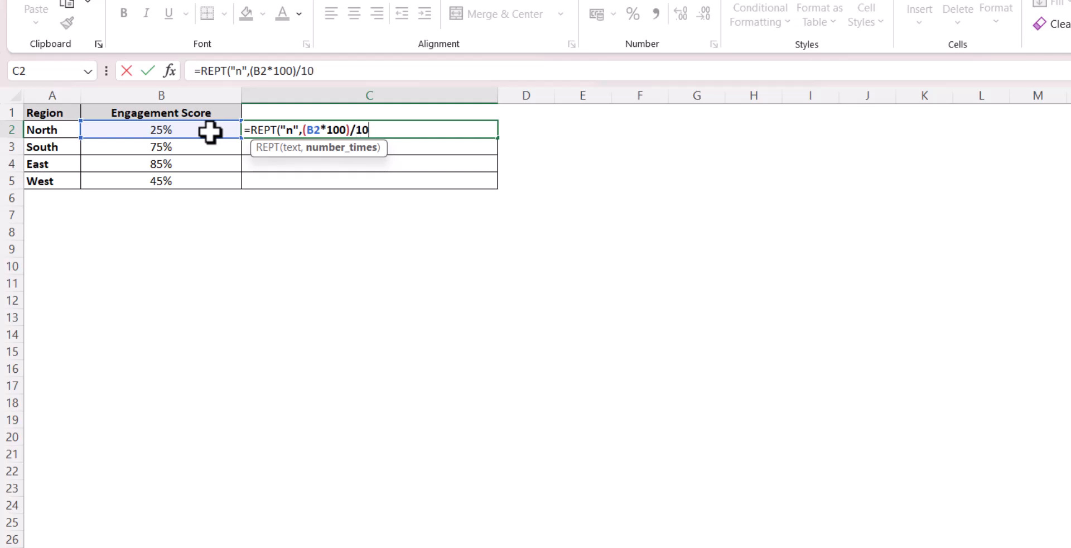
pyautogui.write(')')
pyautogui.press('Return')
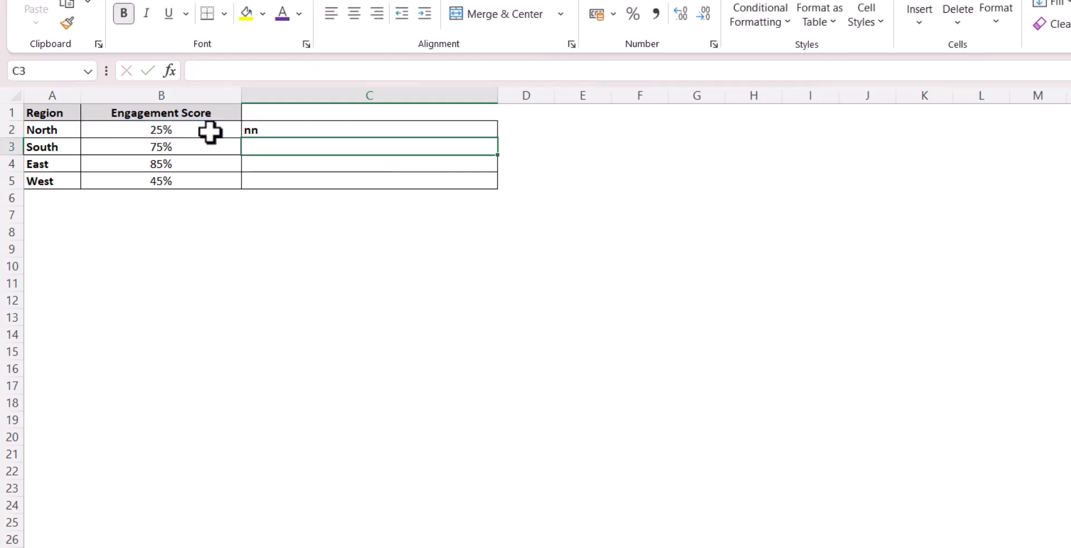
# - Copy the REPT formula from C2 down through C5 and set the font of these cells to Webdings
pyautogui.click(483, 133)
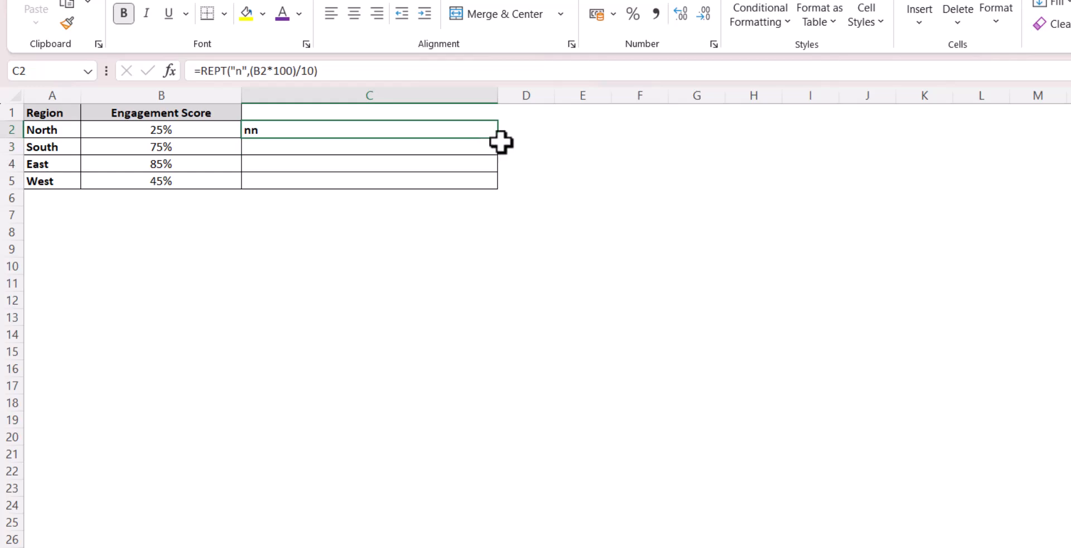
pyautogui.moveTo(502, 137); pyautogui.dragTo(497, 189)
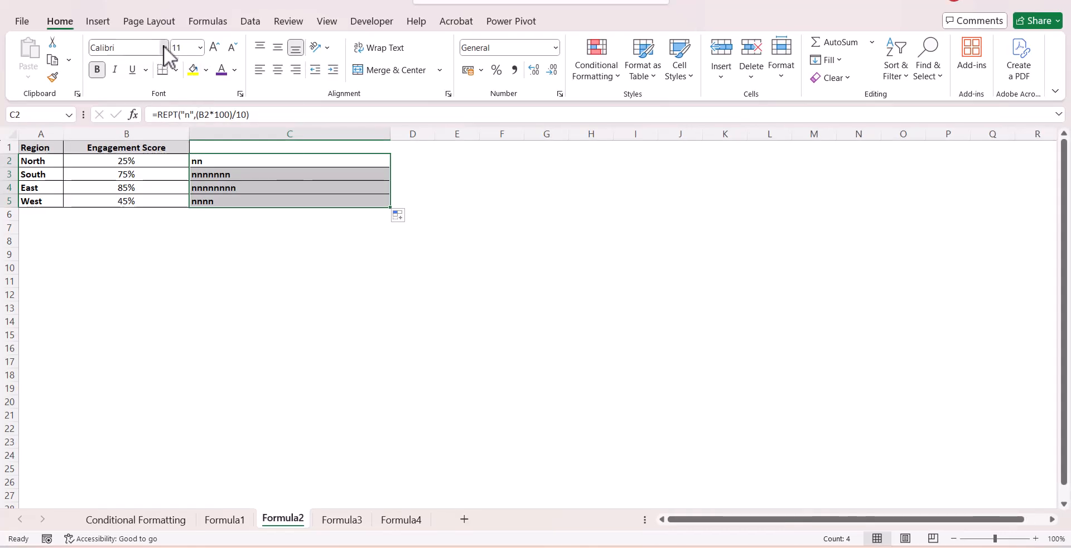
pyautogui.click(164, 47)
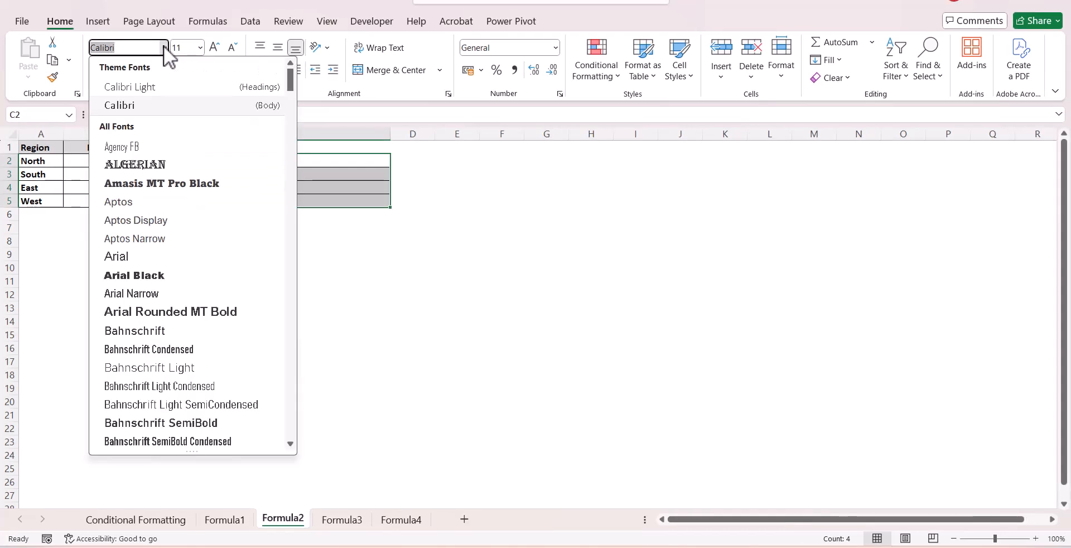
pyautogui.write('Webdings')
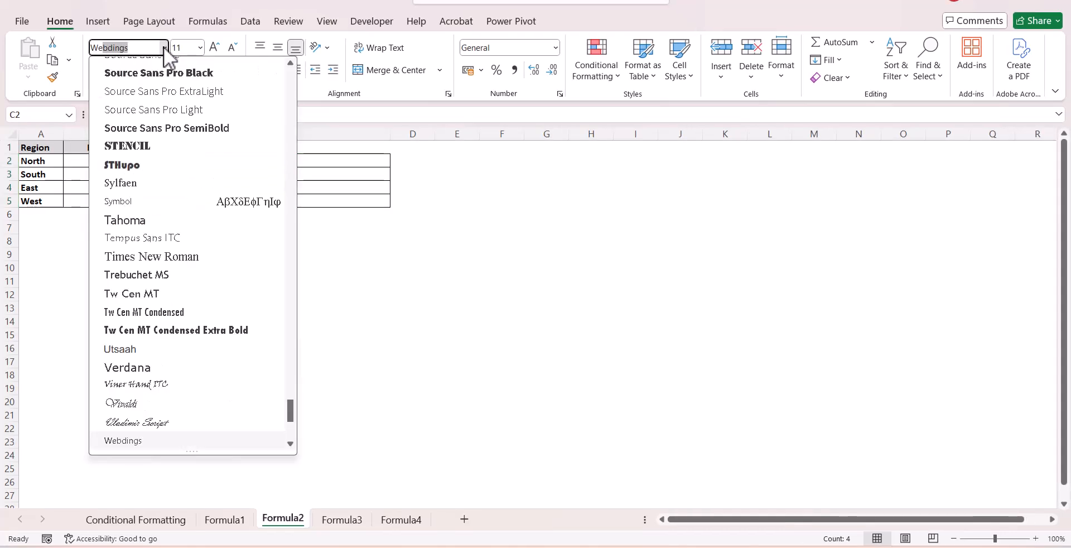
pyautogui.press('Return')
pyautogui.click(284, 269)
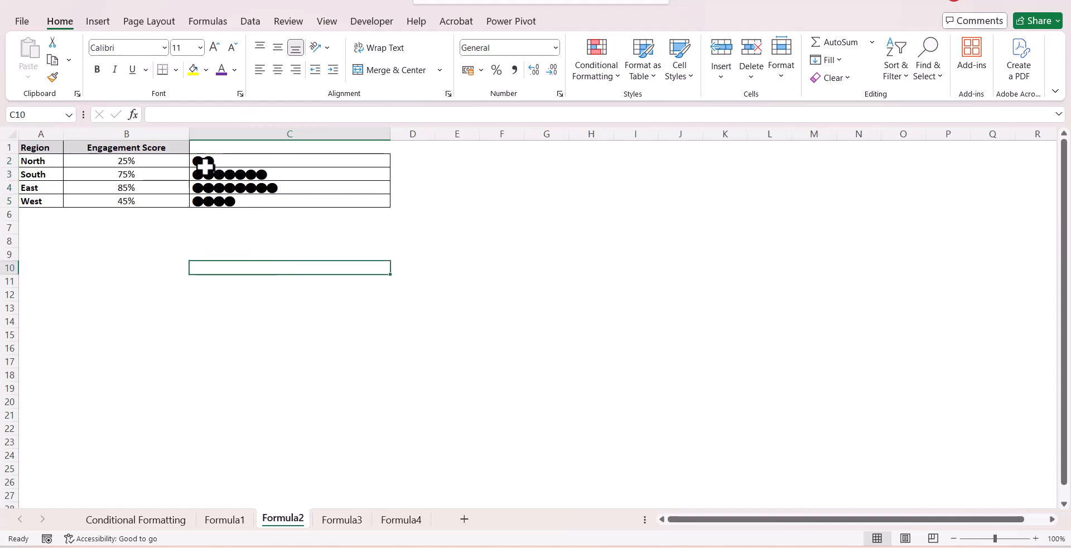
# - Color the circles in C2:C5 with the standard purple font color and narrow column B to fit its header
pyautogui.moveTo(243, 162); pyautogui.dragTo(249, 199)
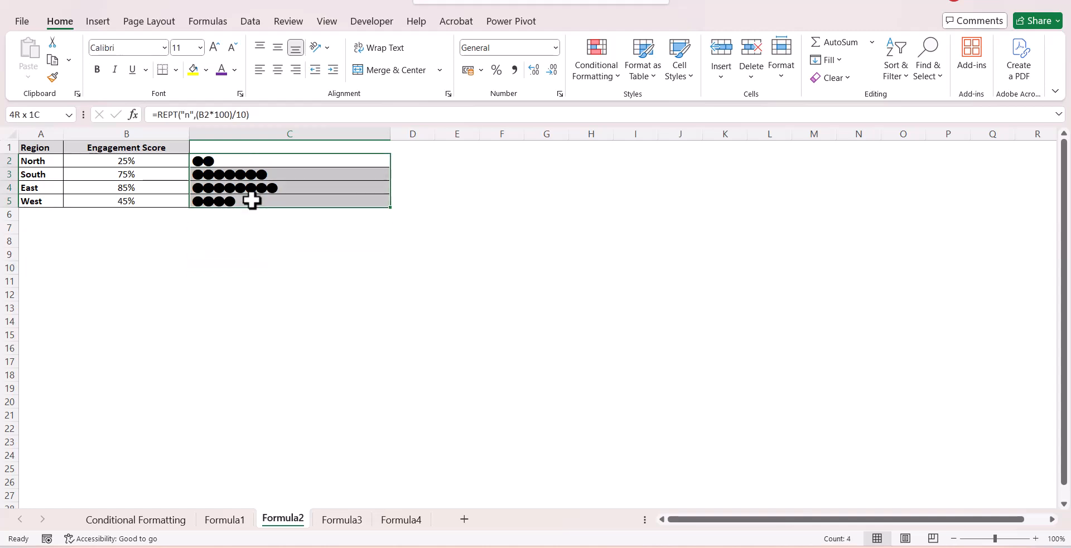
pyautogui.click(233, 69)
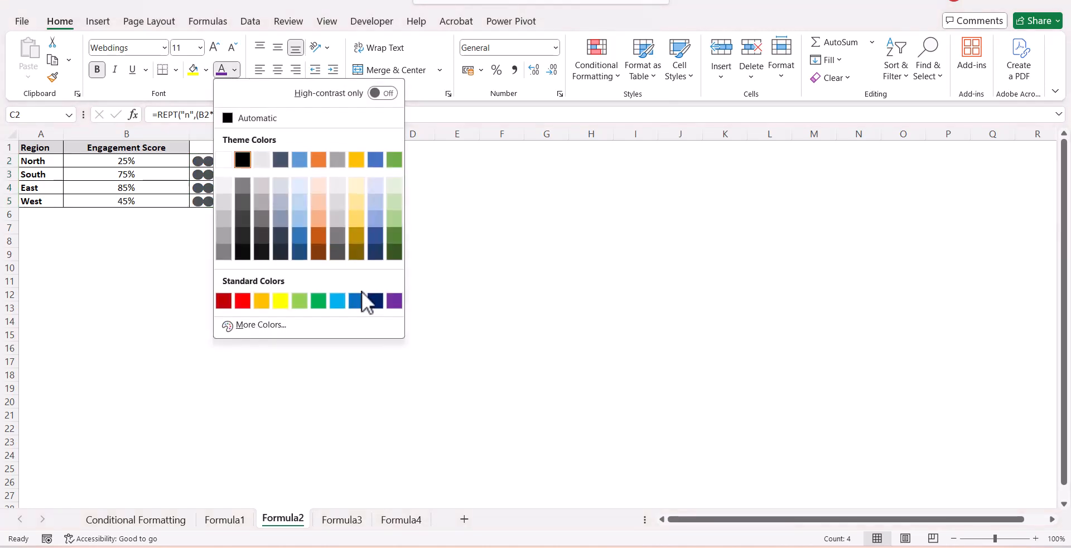
pyautogui.click(402, 306)
pyautogui.click(402, 306)
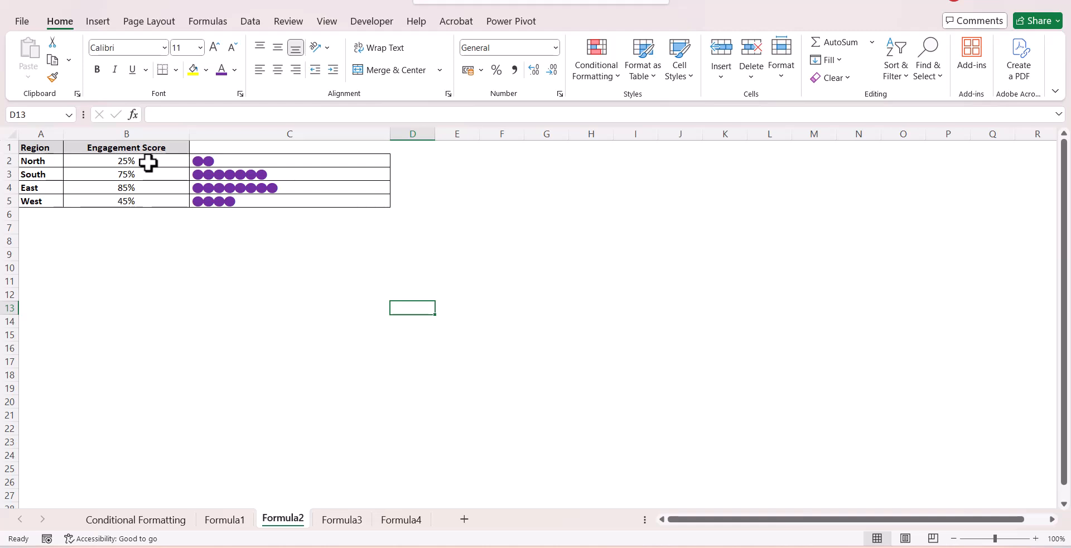
pyautogui.moveTo(188, 137); pyautogui.dragTo(149, 132)
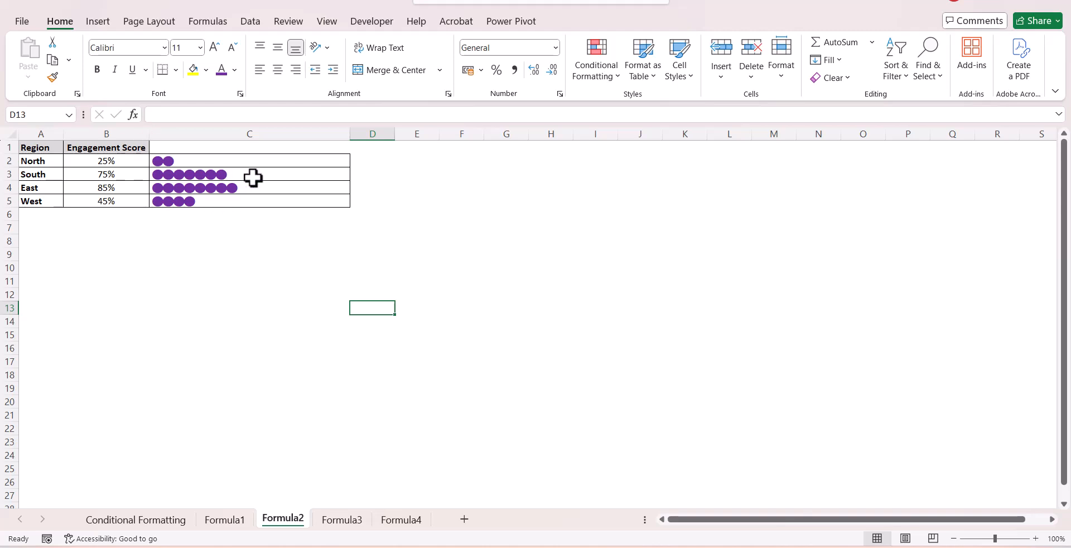
# - On the Formula3 sheet, enter =REPT("g",(B2*100)/10) in C2 to repeat the letter g once per ten percent of North's score
pyautogui.click(341, 520)
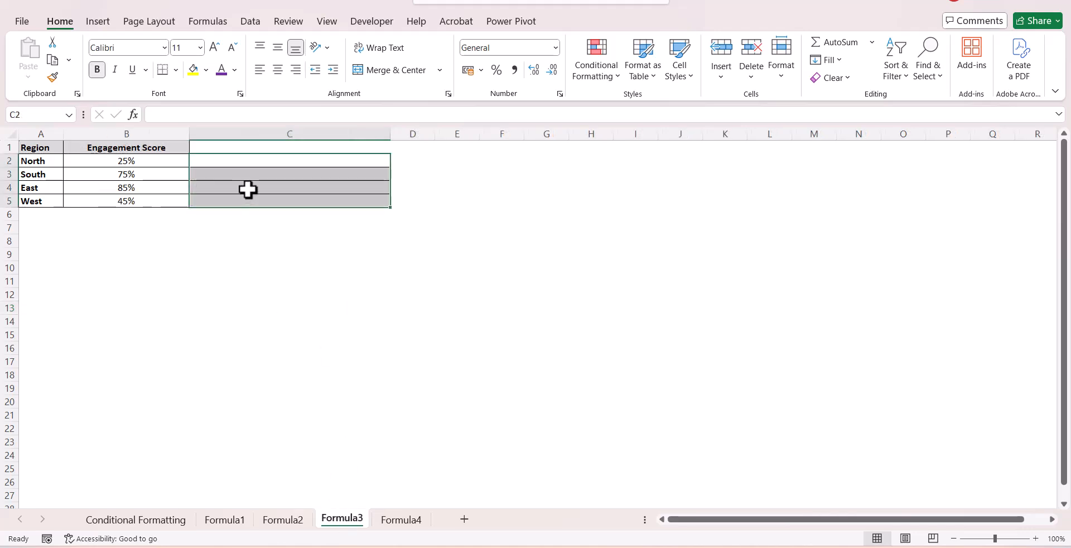
pyautogui.click(243, 162)
pyautogui.write('=re')
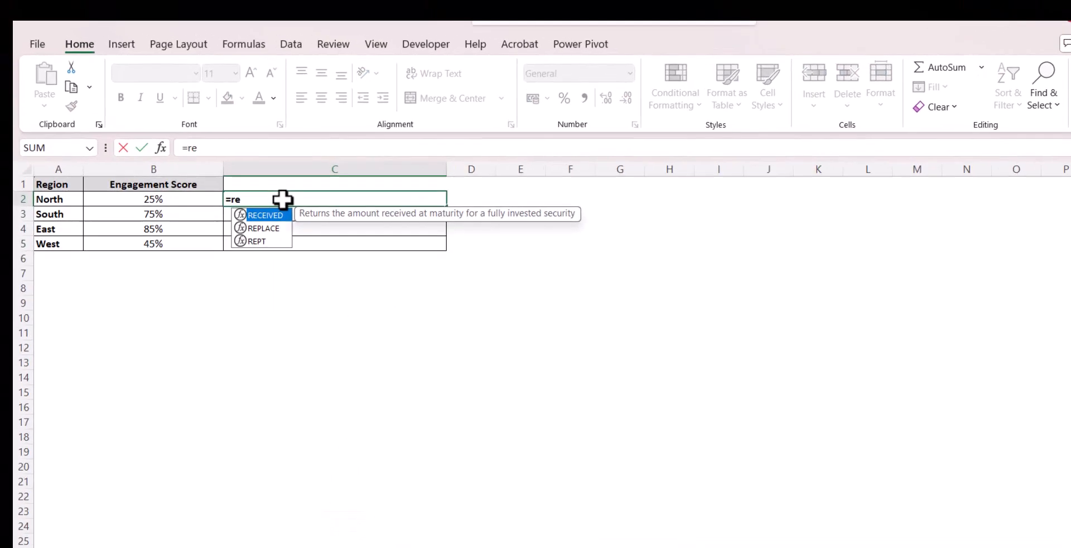
pyautogui.press('Down')
pyautogui.press('Down')
pyautogui.press('Tab')
pyautogui.write('"g",(')
pyautogui.click(255, 258)
pyautogui.write('*100)/10')
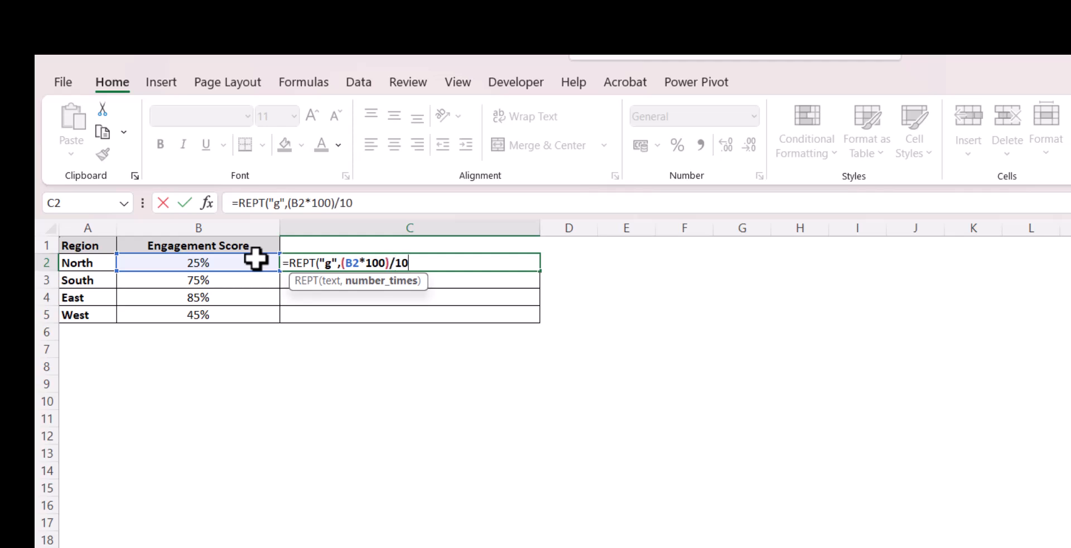
pyautogui.write(')')
pyautogui.press('Return')
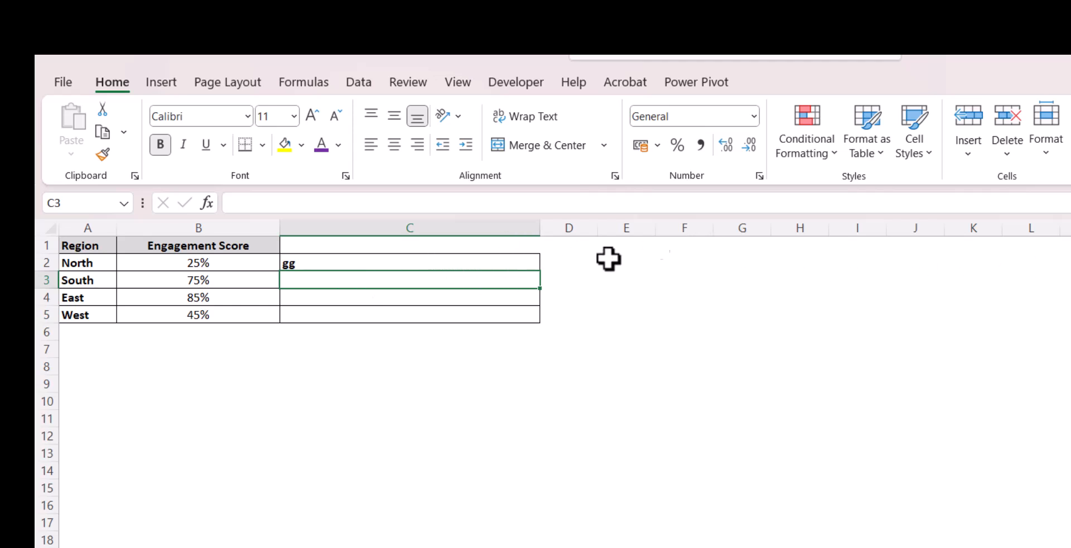
# - Fill the letter g formula from C2 down through C5 and apply the Webdings font to the filled range
pyautogui.click(526, 263)
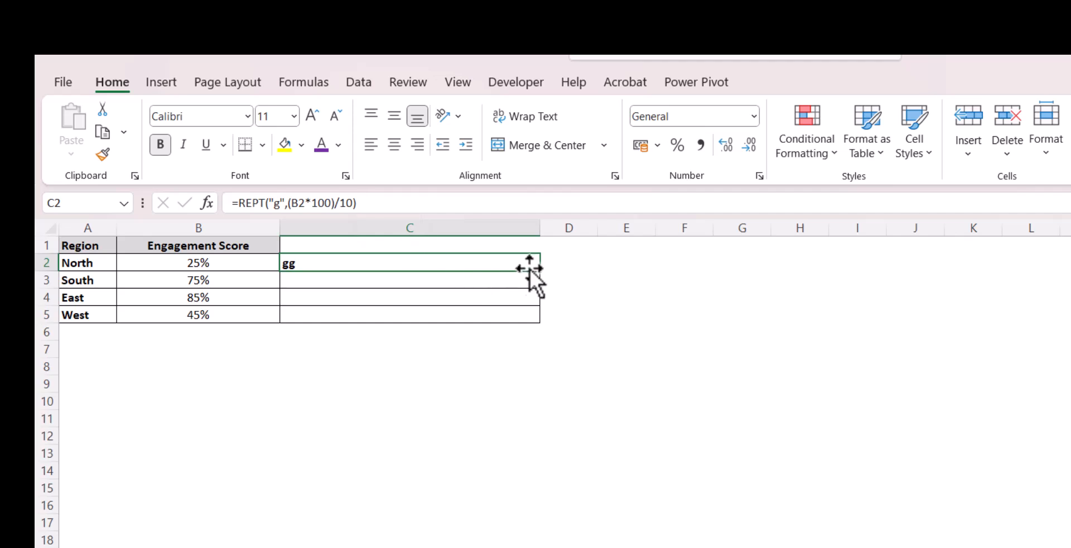
pyautogui.moveTo(540, 271); pyautogui.dragTo(552, 321)
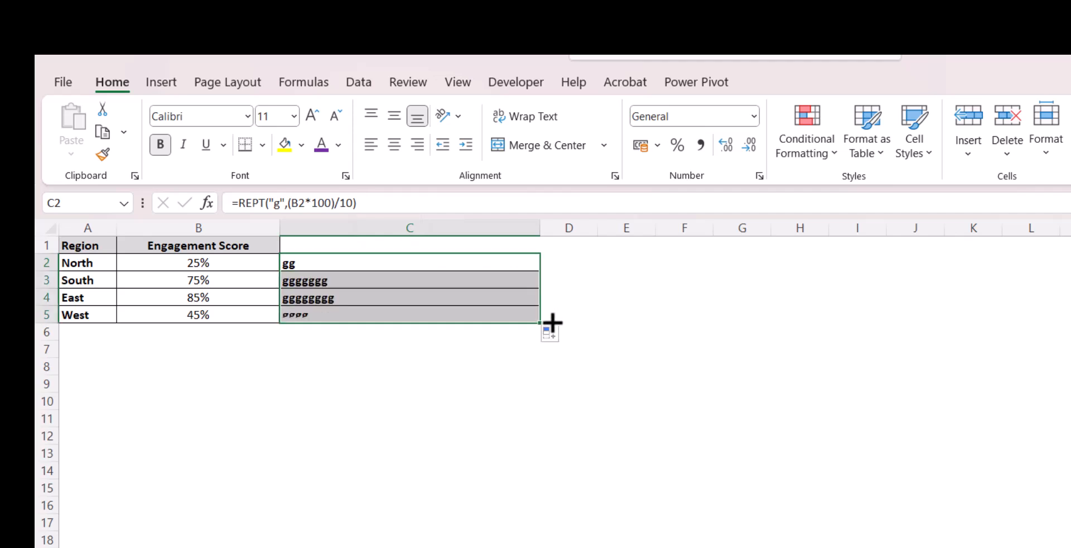
pyautogui.click(248, 117)
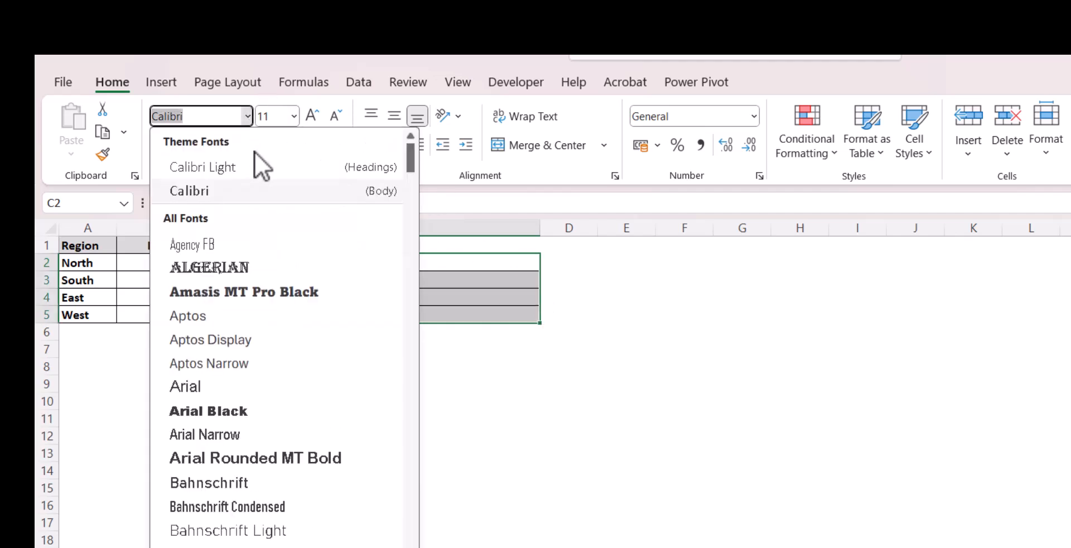
pyautogui.write('Webdings')
pyautogui.press('Return')
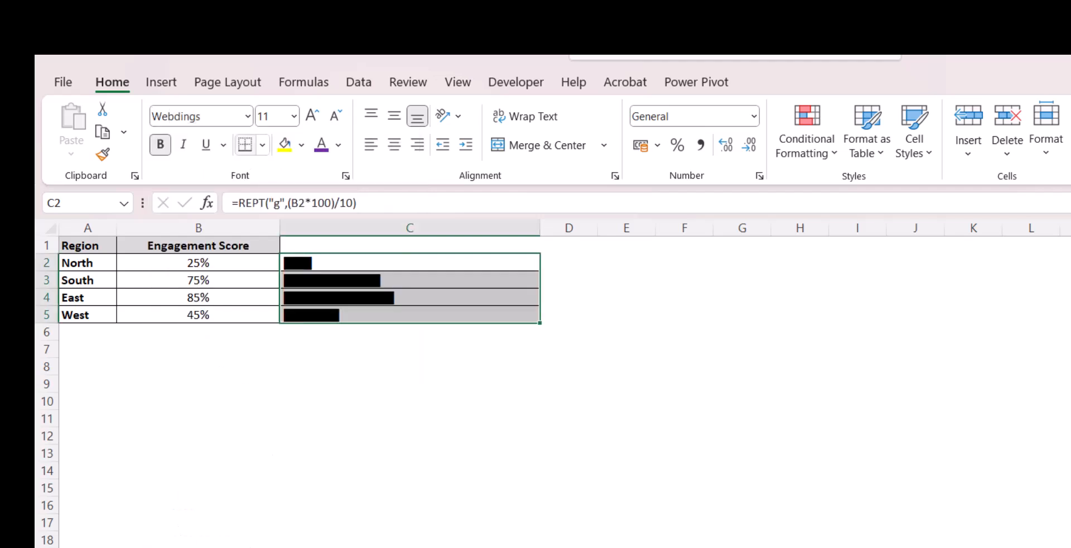
# - Color the solid bars in C2:C5 with the standard blue font color
pyautogui.click(339, 147)
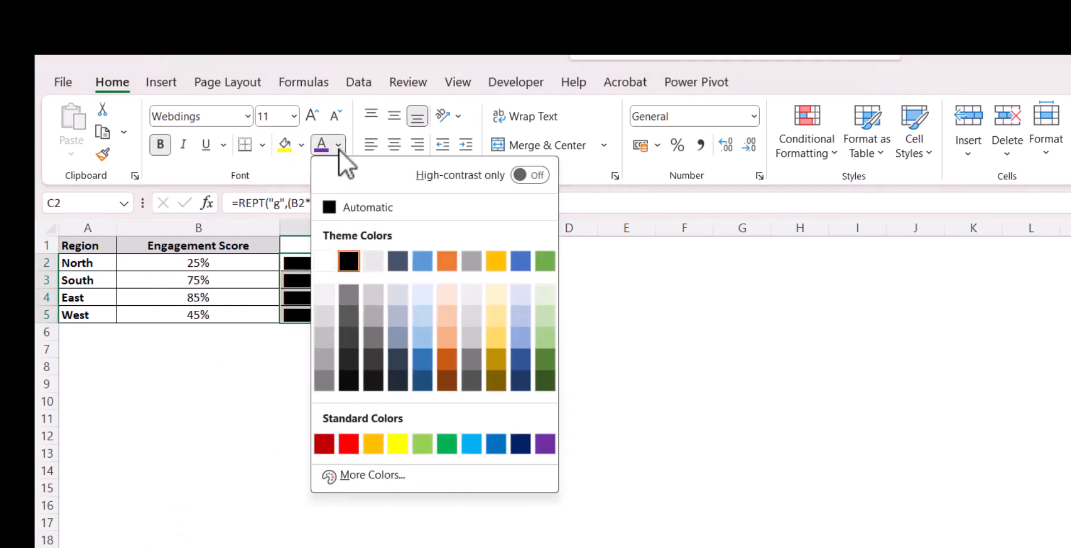
pyautogui.click(493, 450)
pyautogui.click(493, 451)
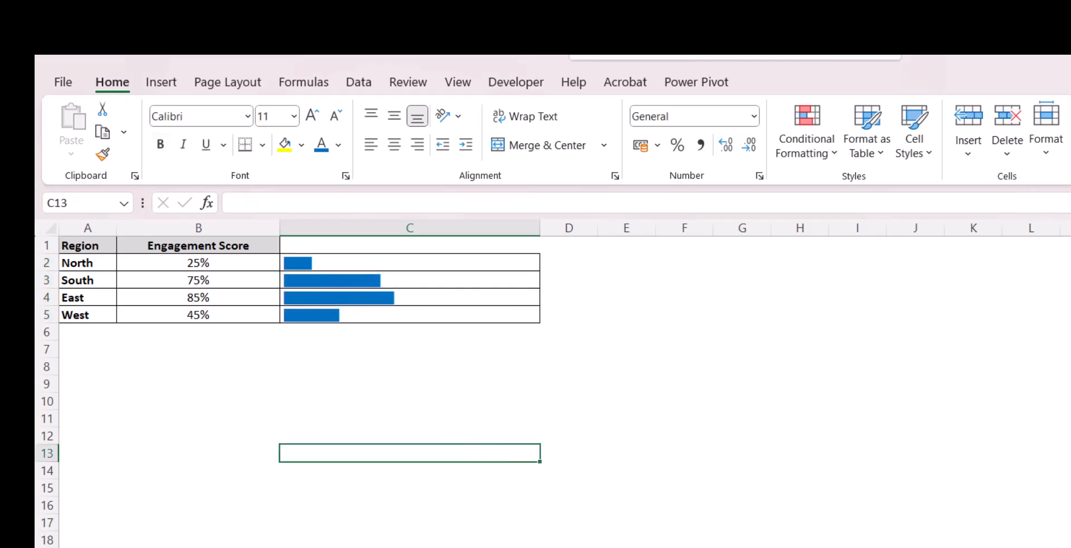
# - On the Formula4 sheet, enter =REPT(1,(B2*100)/10) in C2 to repeat the digit 1 once per ten percent of North's score
pyautogui.click(401, 520)
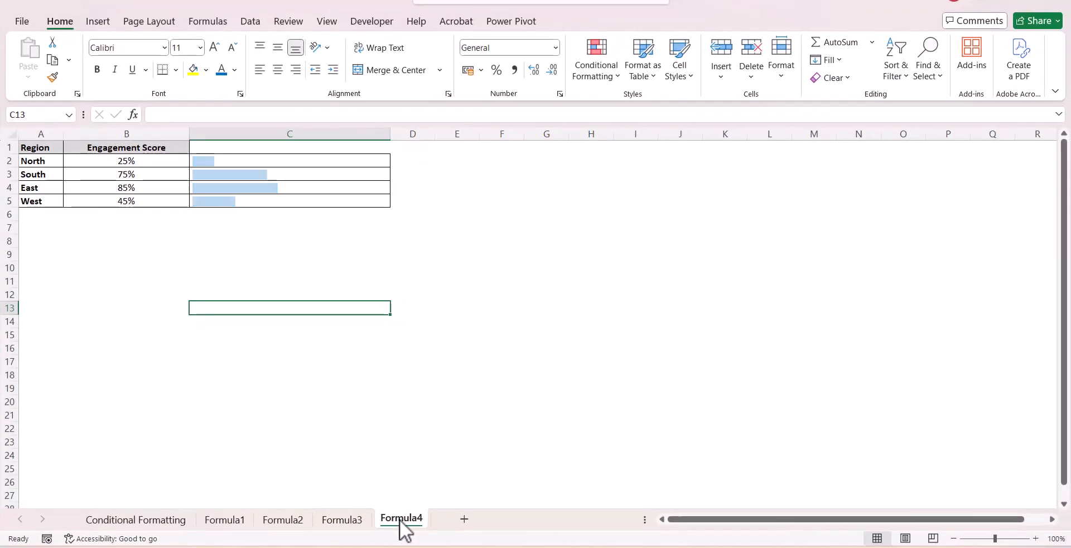
pyautogui.click(195, 165)
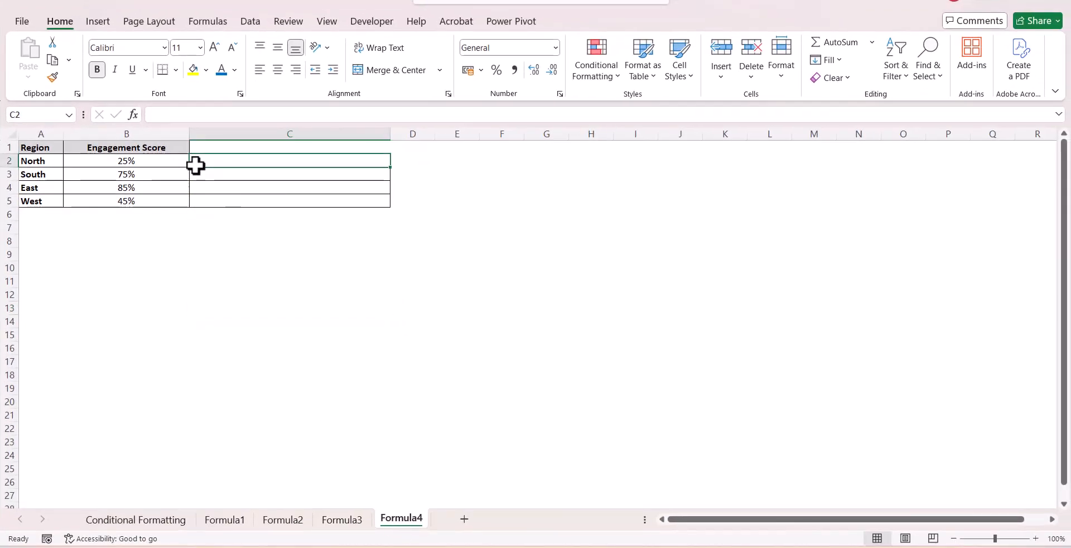
pyautogui.write('=rept')
pyautogui.press('Tab')
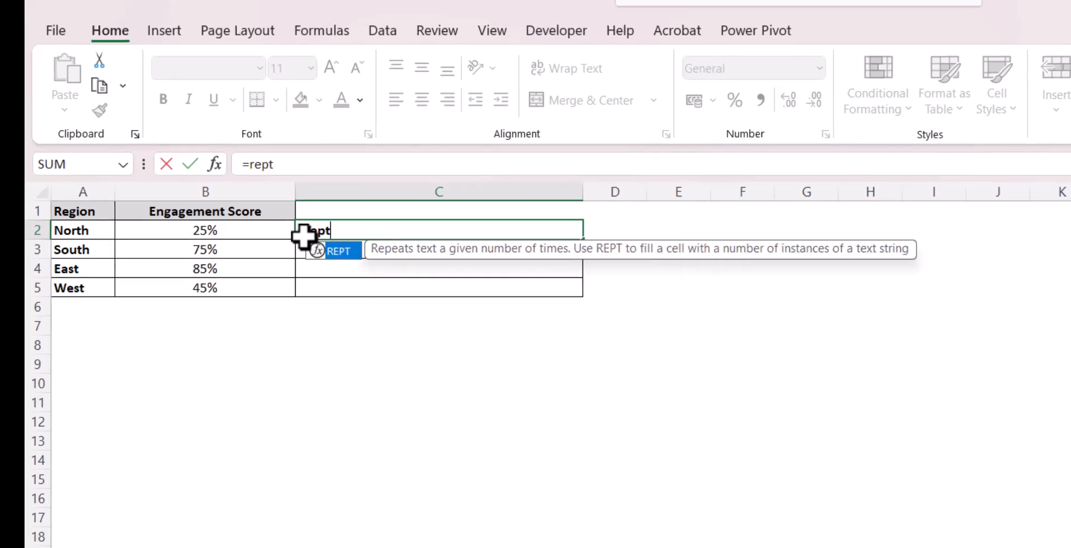
pyautogui.write('1,')
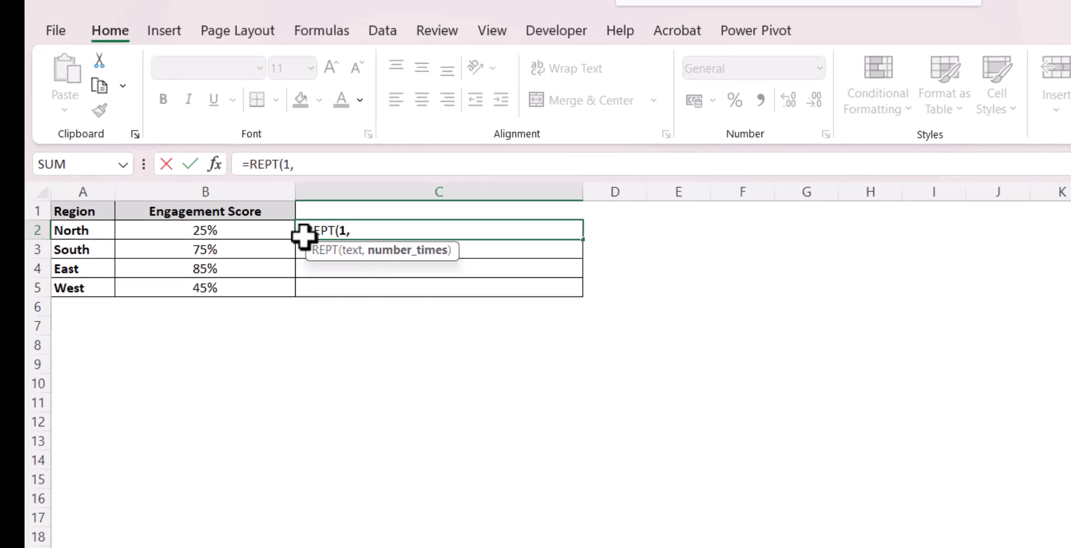
pyautogui.write('9')
pyautogui.press('BackSpace')
pyautogui.write('(')
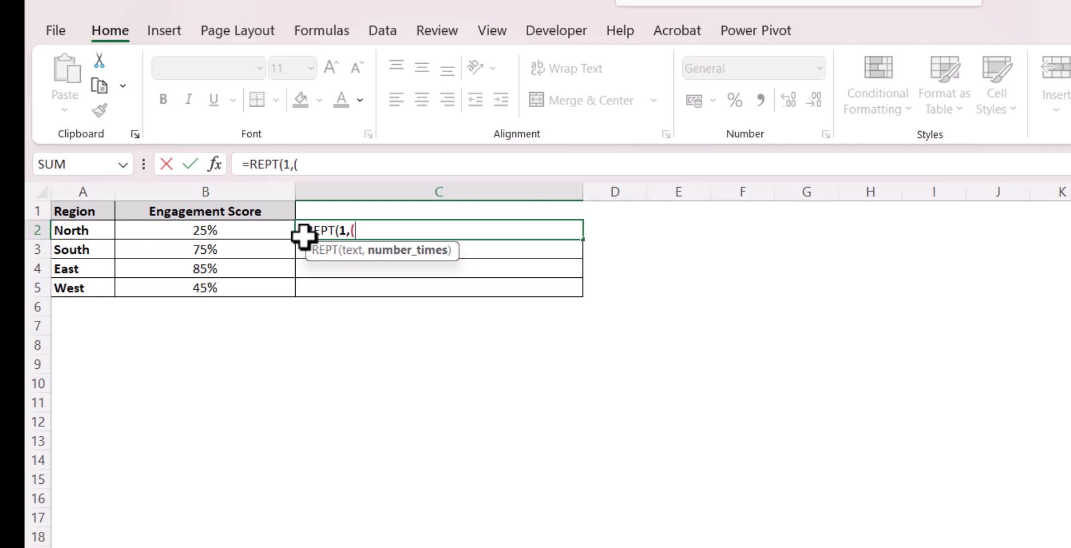
pyautogui.click(223, 231)
pyautogui.write('*')
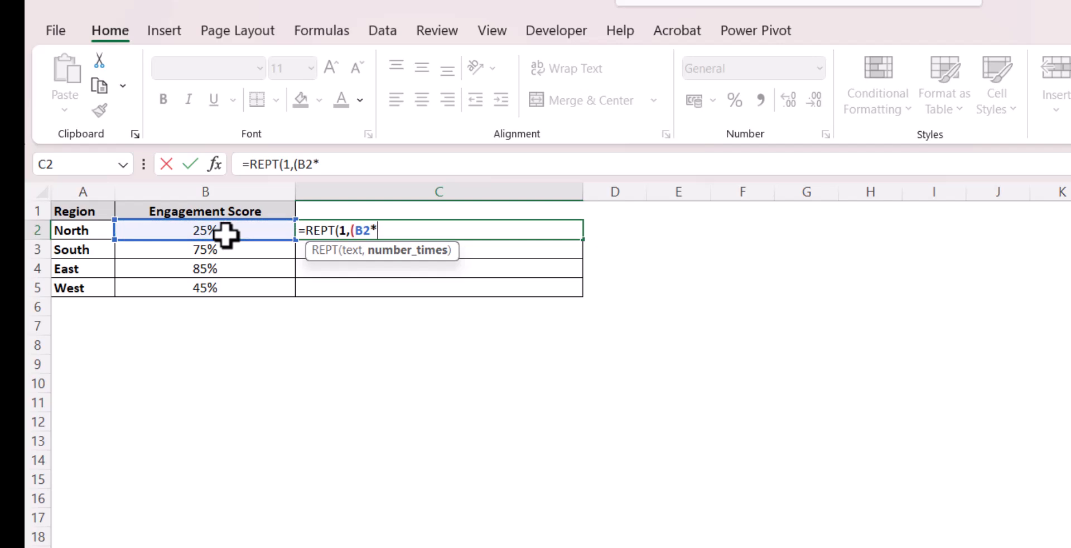
pyautogui.write('100)/10')
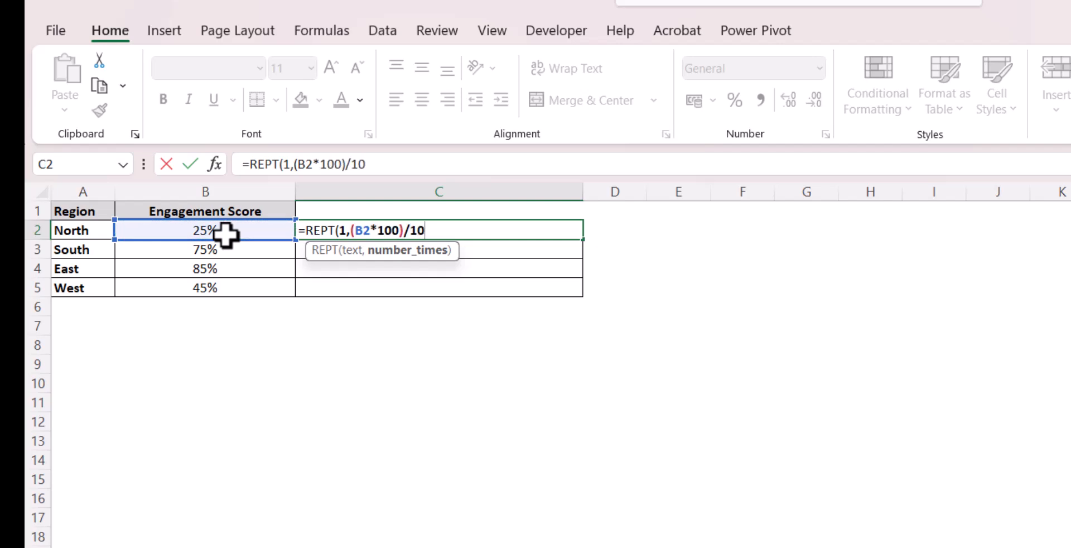
pyautogui.write(')')
pyautogui.press('Return')
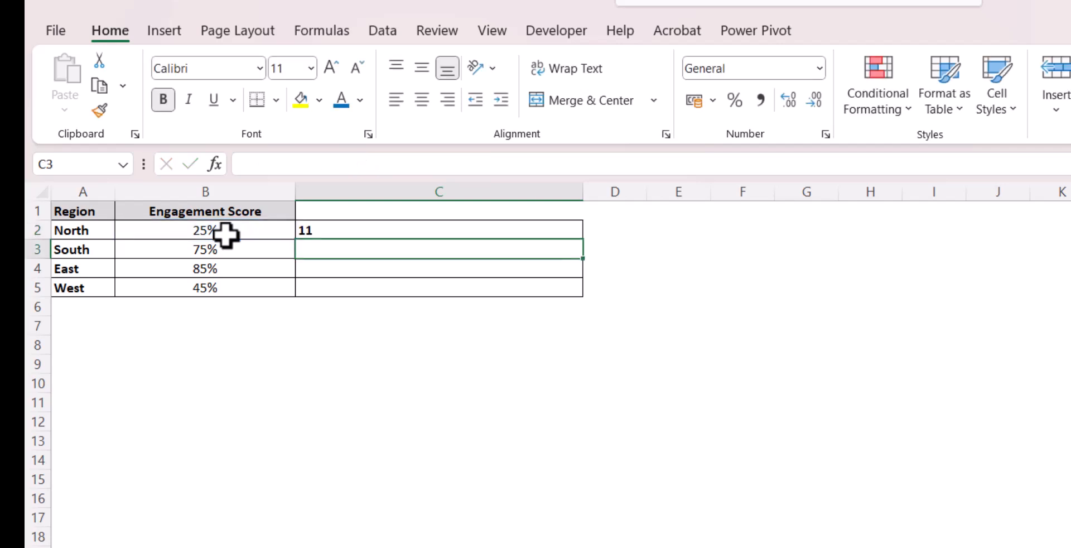
# - Copy the digit 1 formula from C2 down through C5 and change the font of these cells to Webdings
pyautogui.click(461, 230)
pyautogui.moveTo(583, 238); pyautogui.dragTo(578, 299)
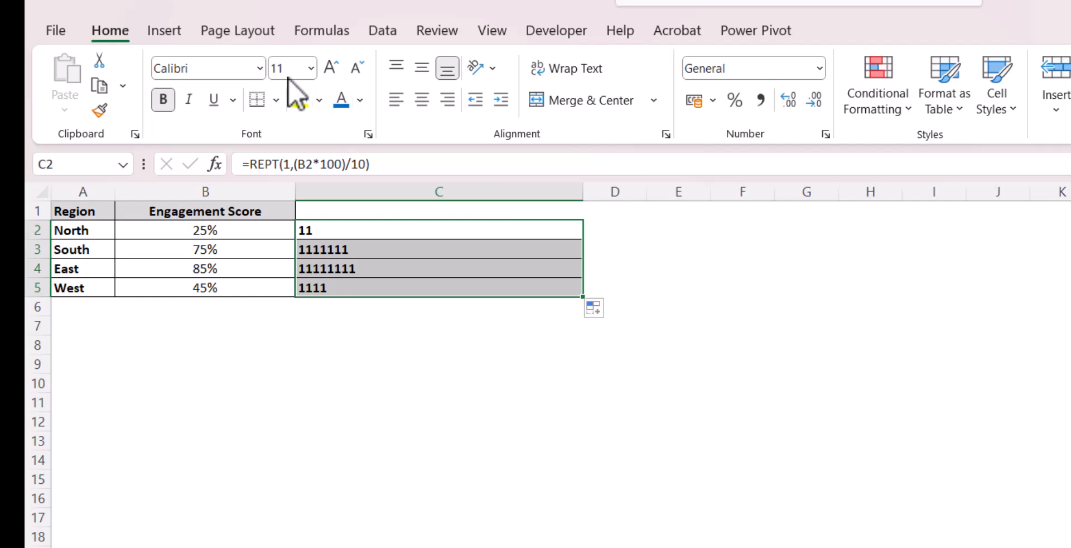
pyautogui.click(259, 69)
pyautogui.write('Webdings')
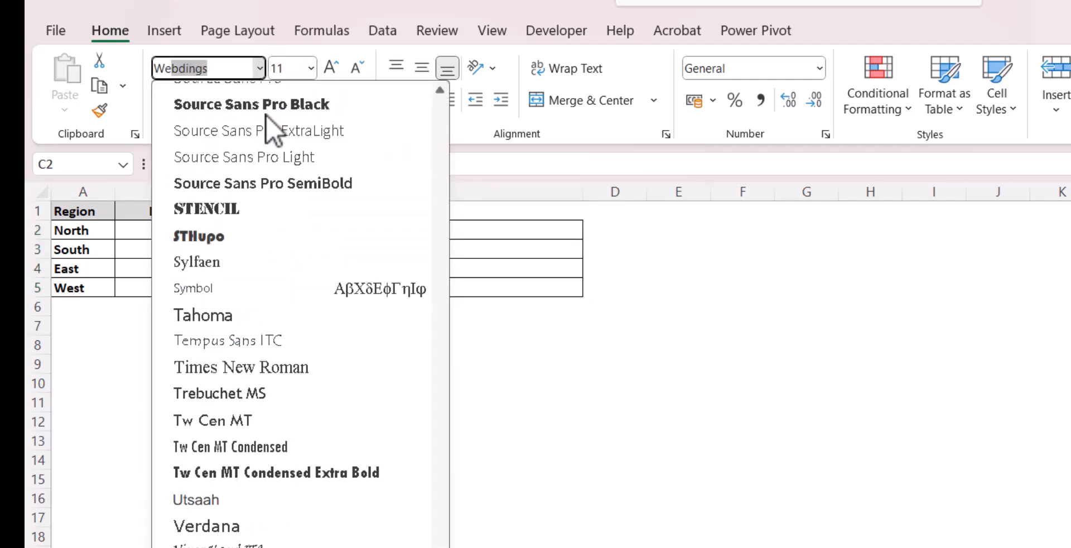
pyautogui.press('Return')
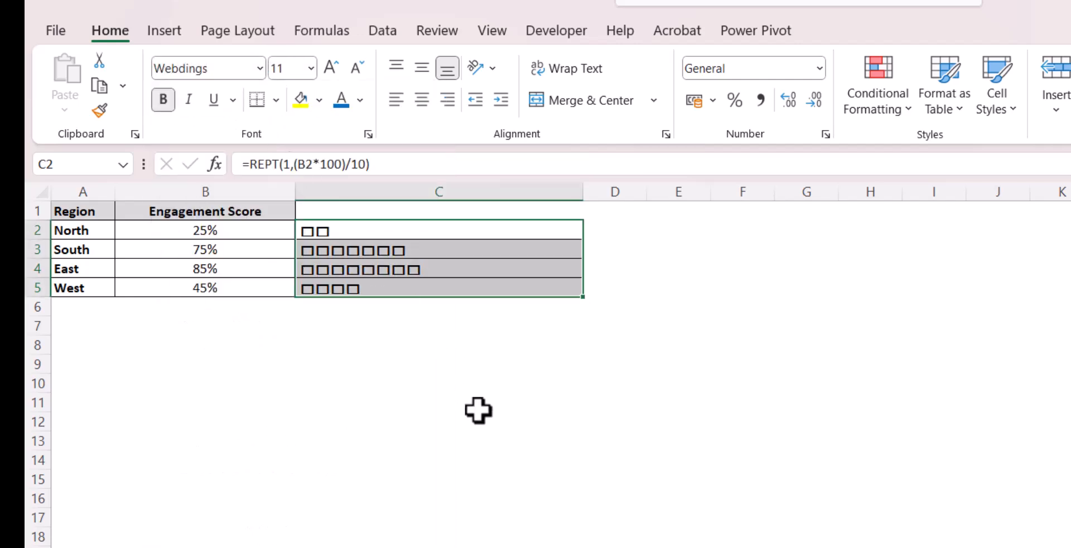
pyautogui.click(452, 401)
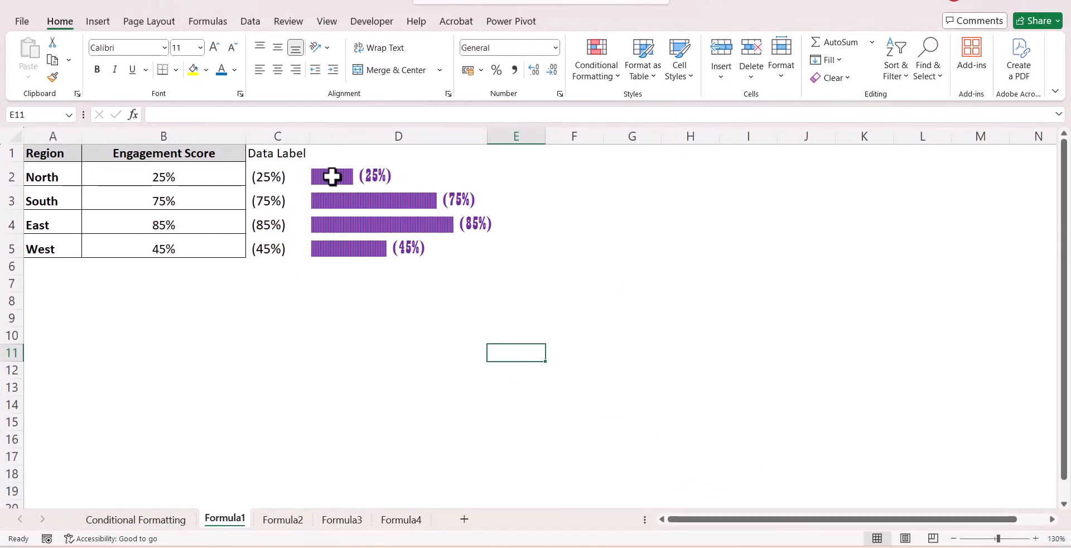
# - Check the bar formula in D2 of Formula1, and on Formula2 try North's C2 formula without the division by 10
pyautogui.click(332, 177)
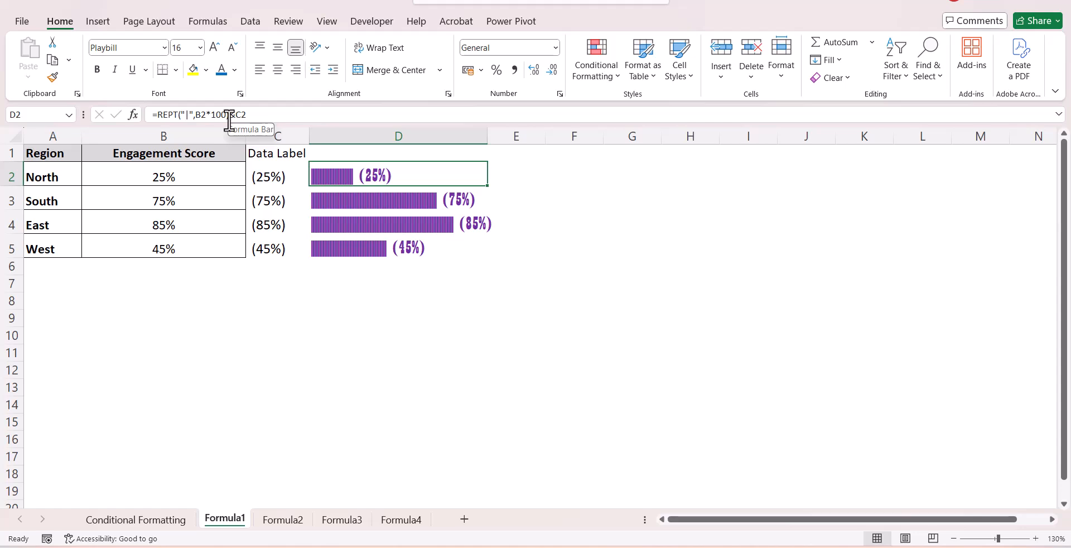
pyautogui.click(272, 518)
pyautogui.click(204, 162)
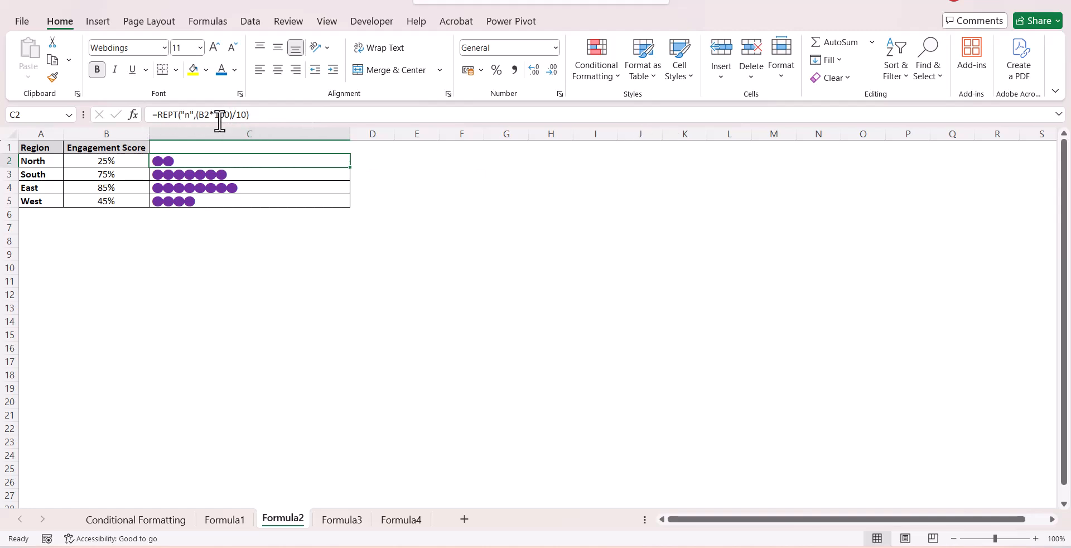
pyautogui.moveTo(232, 115); pyautogui.dragTo(251, 115)
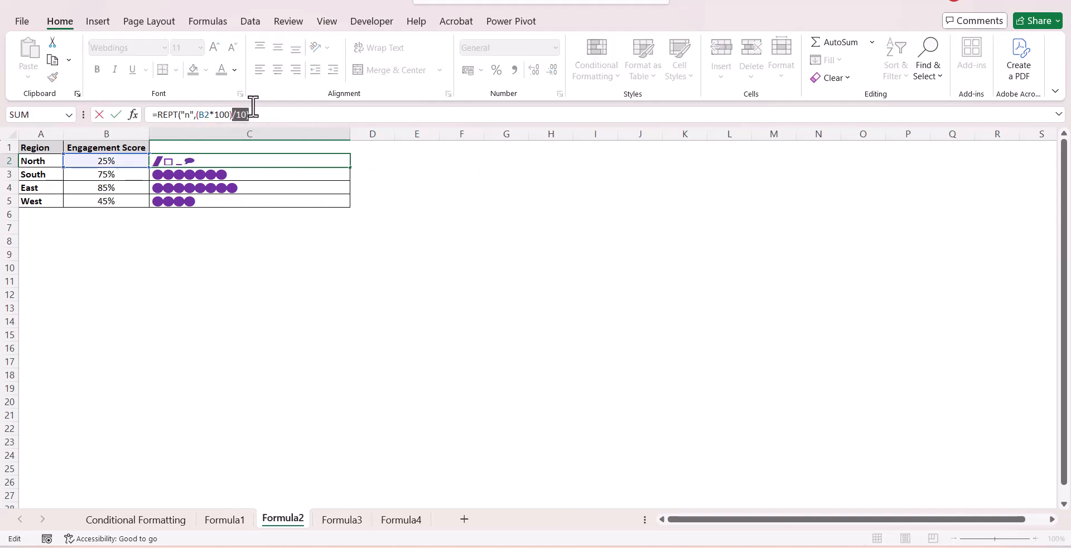
pyautogui.press('BackSpace')
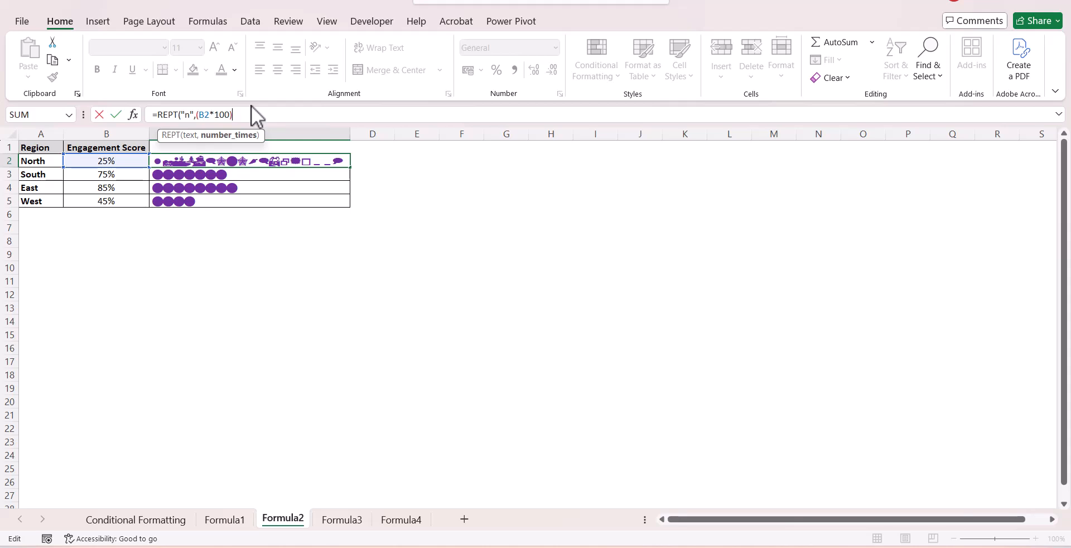
pyautogui.press('Return')
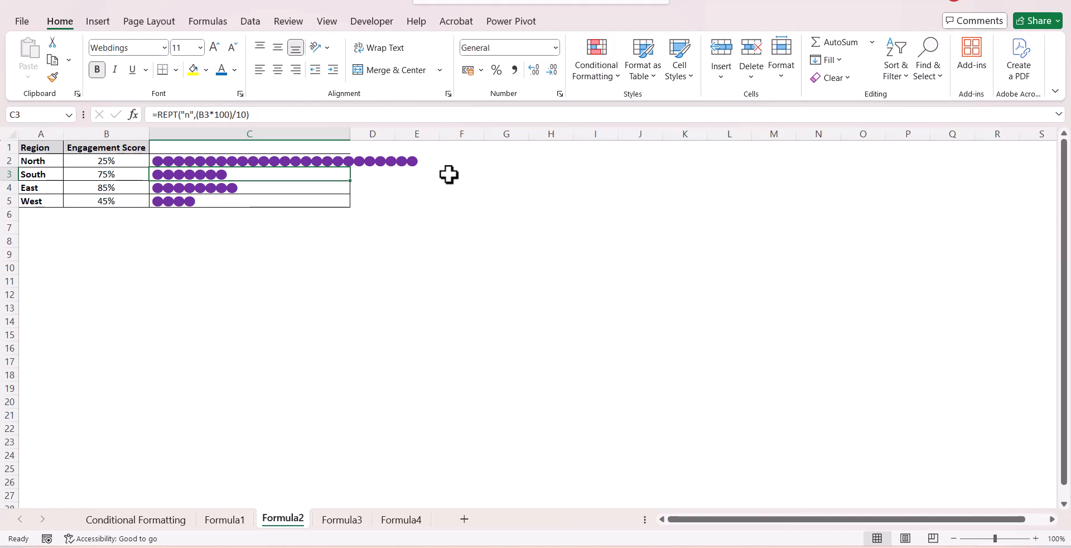
# - Compare the formulas in C2 and C3 on Formula2, and restore the division by 10 in C2
pyautogui.click(332, 160)
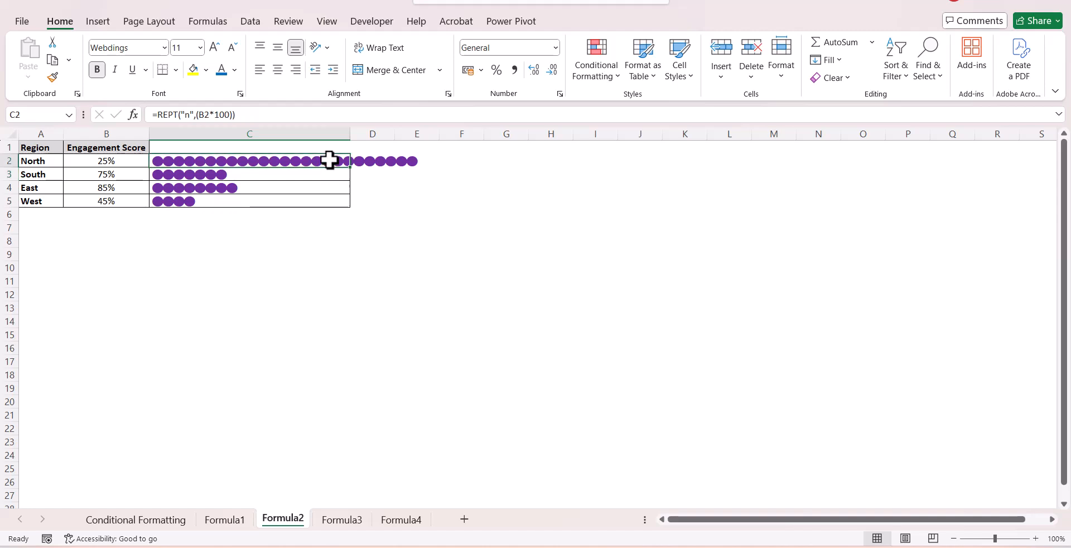
pyautogui.click(331, 174)
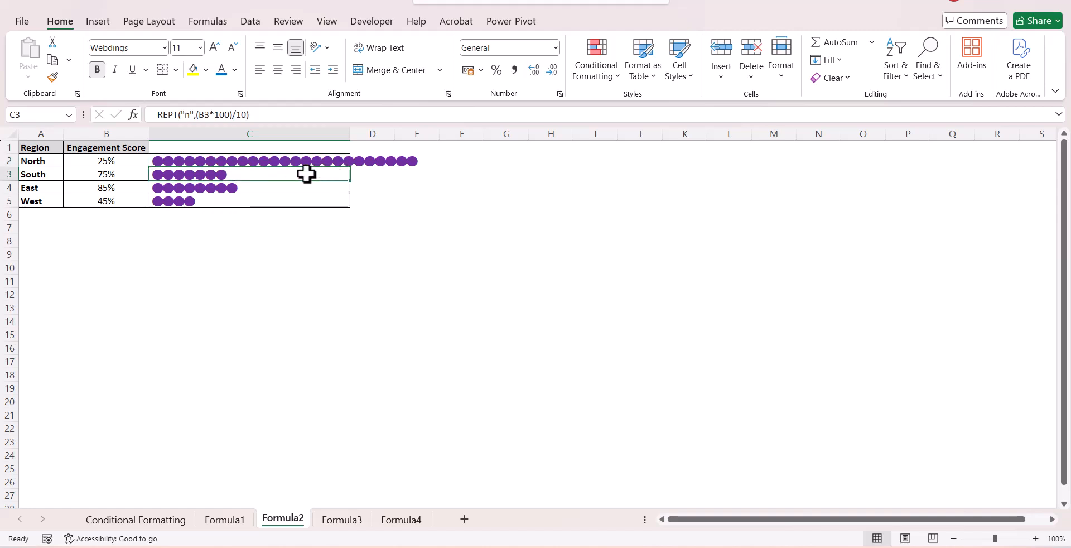
pyautogui.click(249, 163)
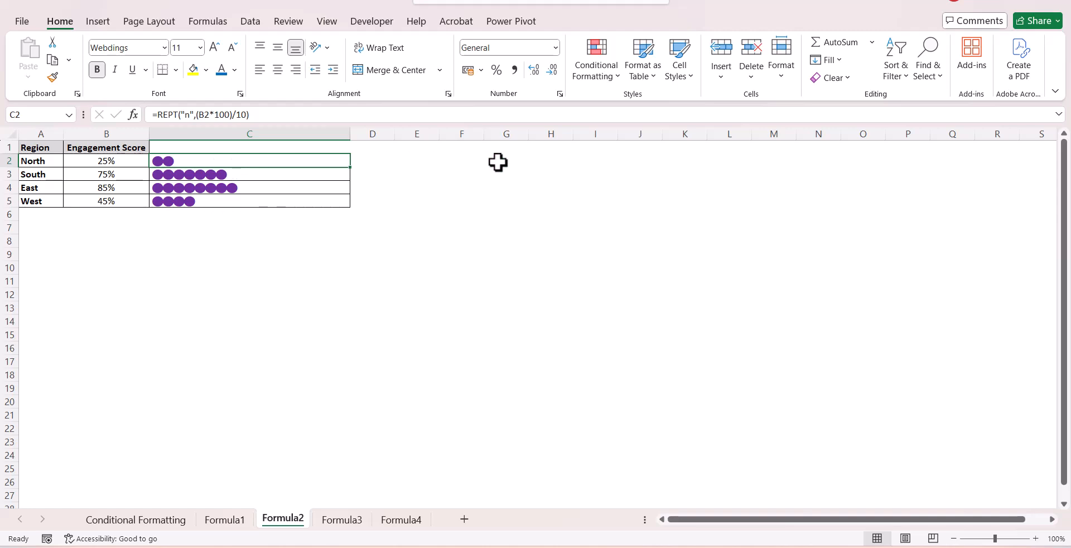
# - Inspect the REPT formulas behind South's bar on the Formula3 sheet and North's squares on the Formula4 sheet
pyautogui.click(341, 522)
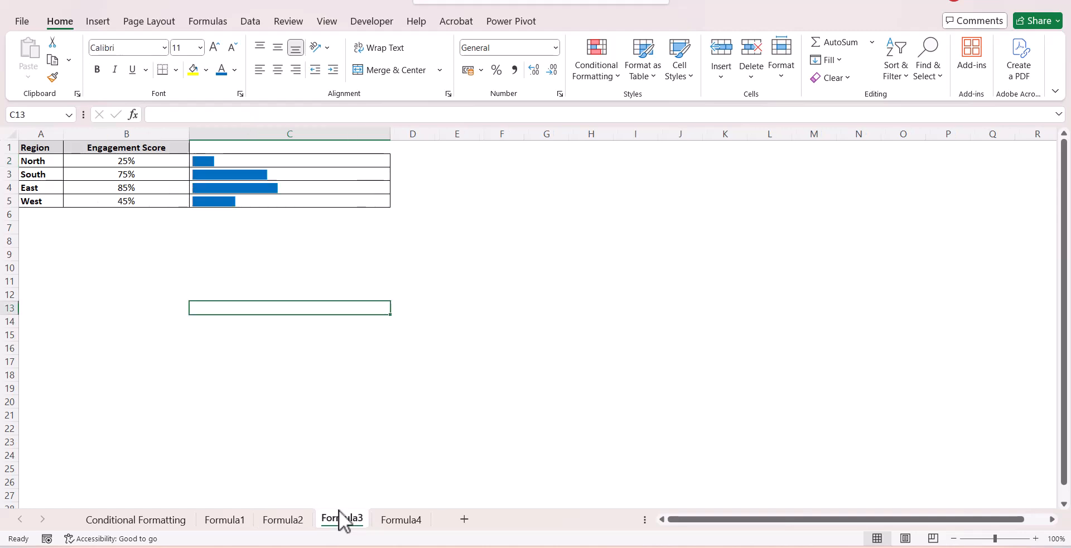
pyautogui.click(238, 173)
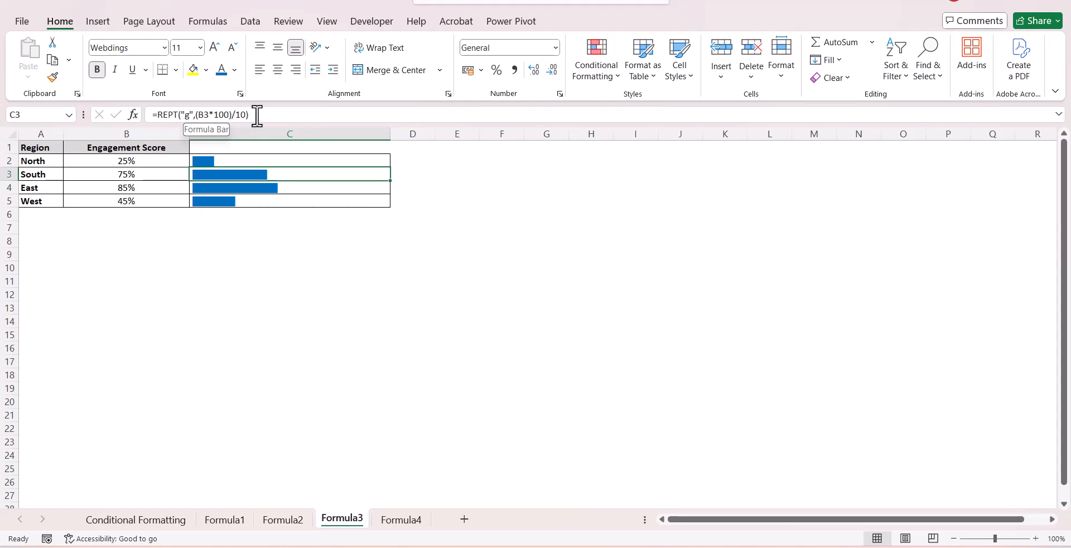
pyautogui.click(404, 519)
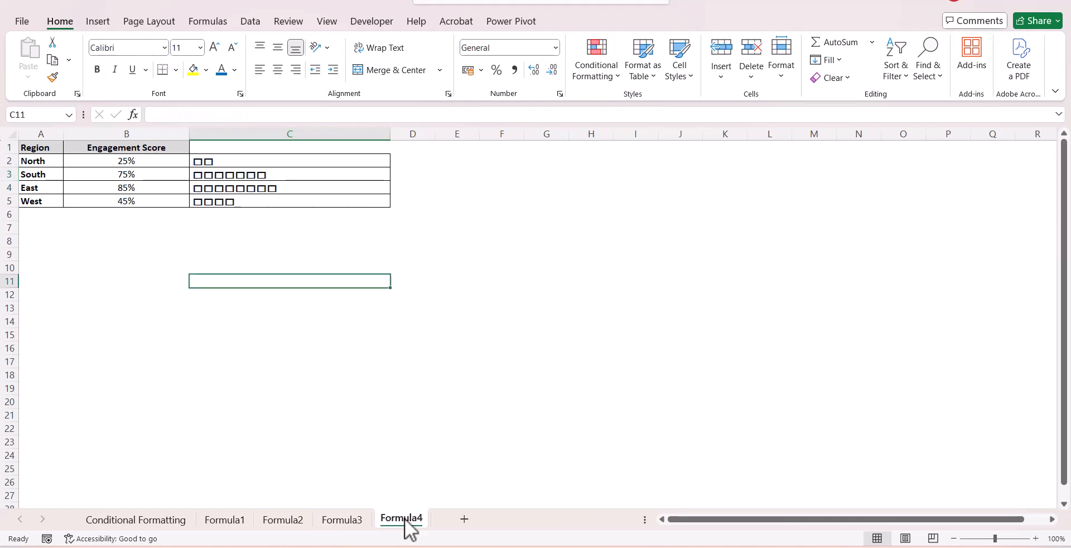
pyautogui.click(270, 160)
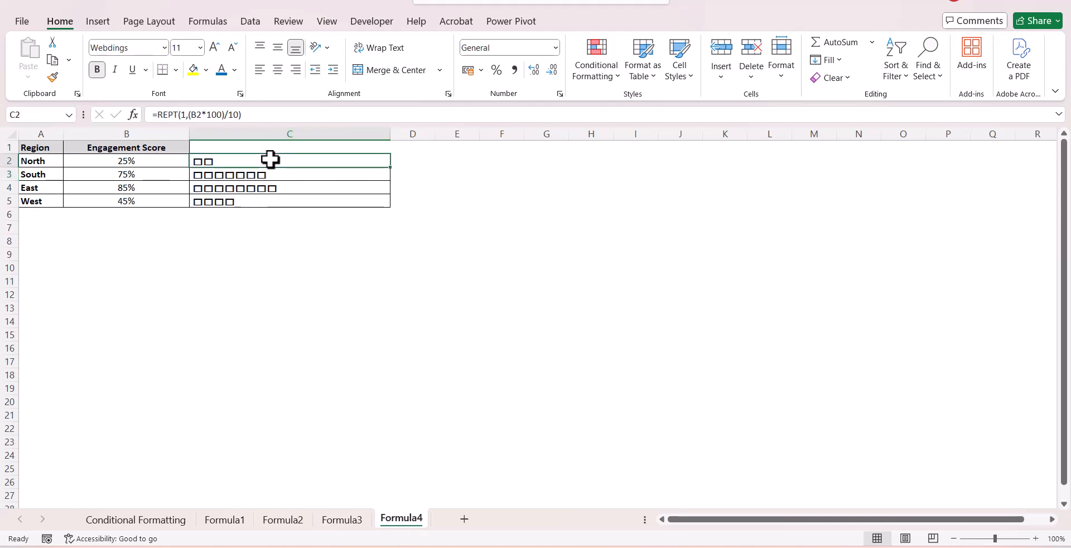
# - Return to the Formula3 sheet, consult the Icon Font Cheat Sheet in the browser, and switch back to Excel
pyautogui.click(333, 520)
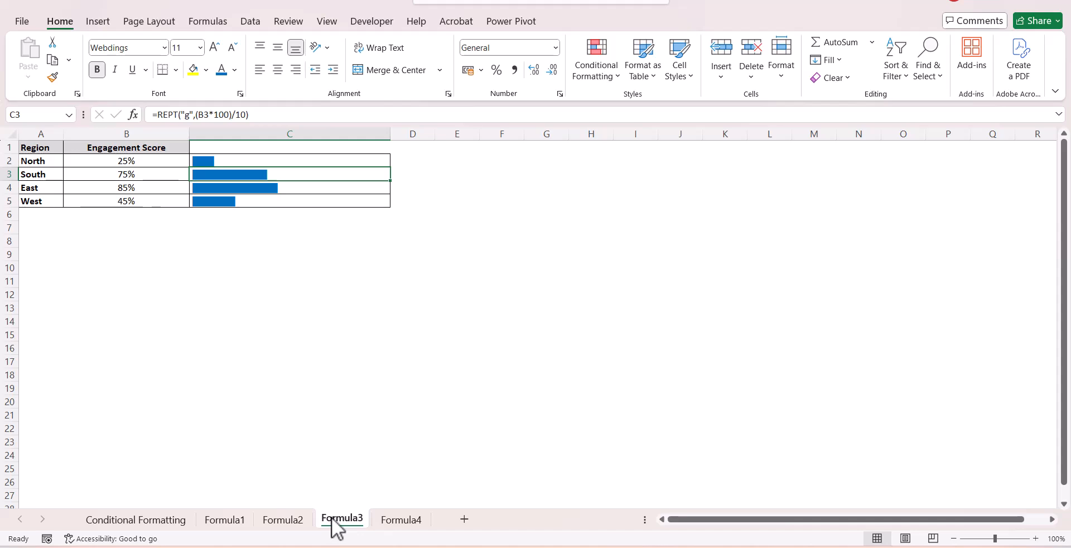
pyautogui.hotkey('alt', 'Tab')
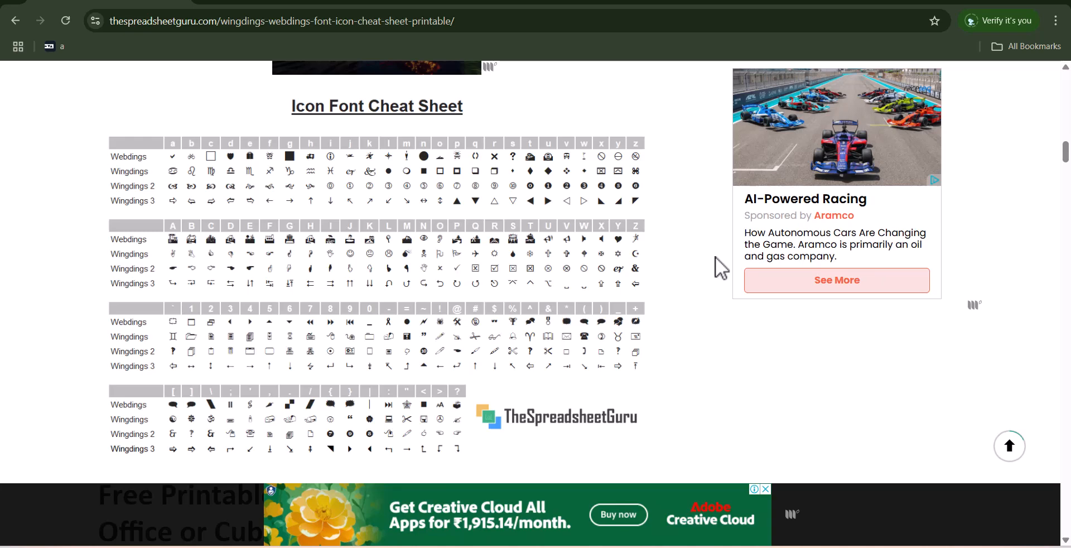
pyautogui.hotkey('alt', 'Tab')
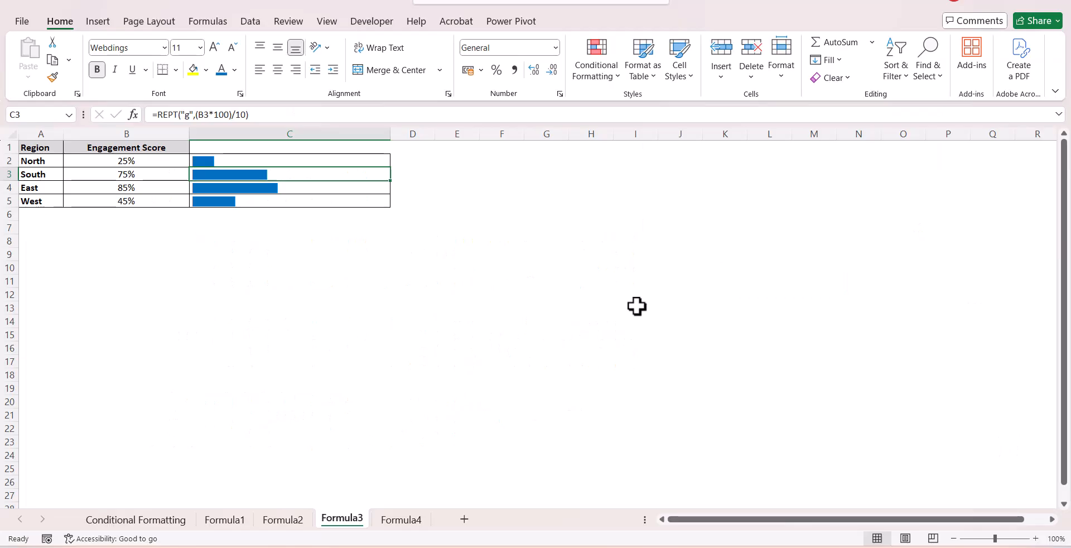
# - Review the finished visuals on the Conditional Formatting and Formula1 through Formula4 sheets, ending back on Conditional Formatting
pyautogui.click(148, 522)
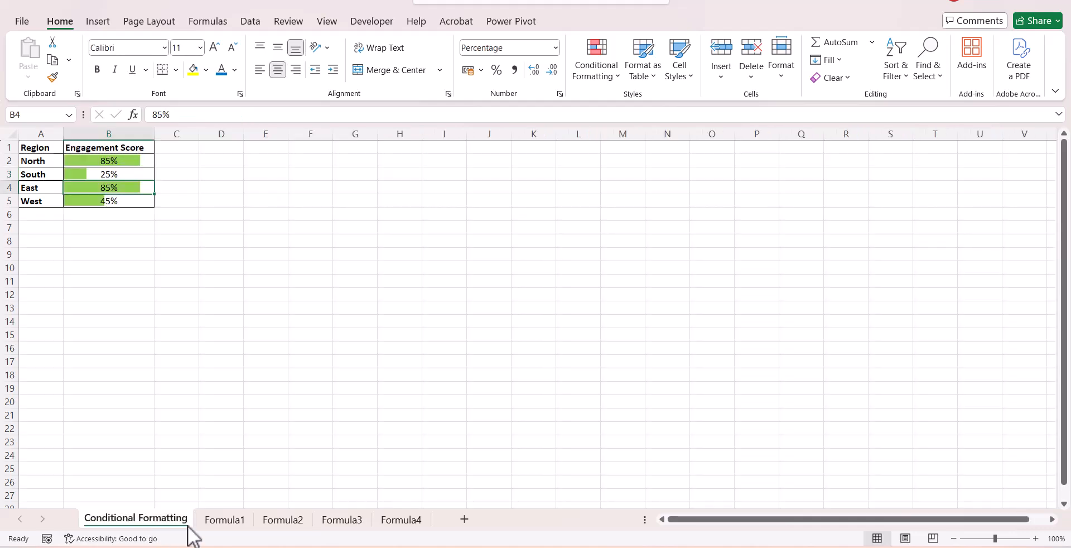
pyautogui.click(231, 522)
pyautogui.click(267, 523)
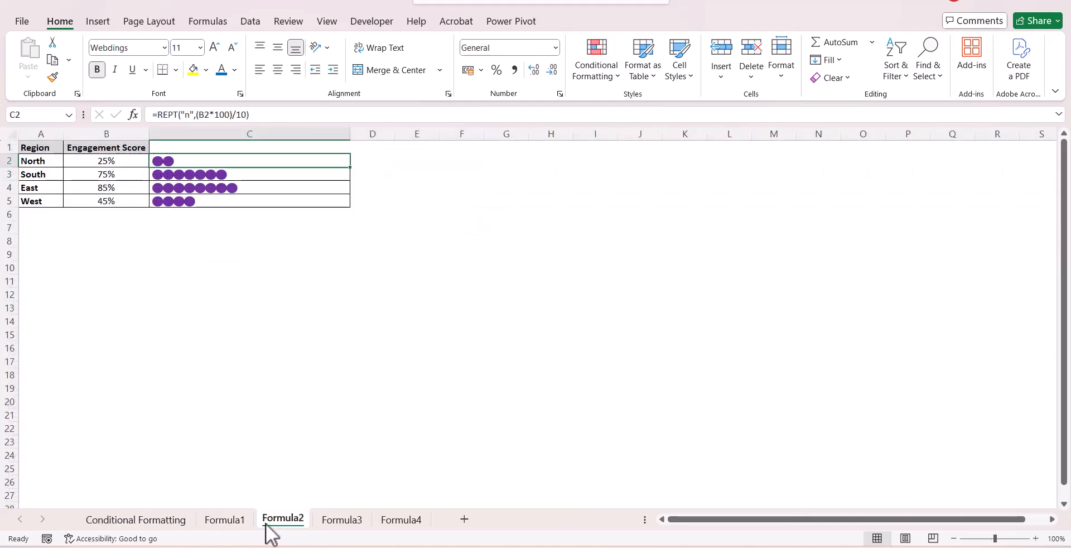
pyautogui.click(351, 522)
pyautogui.click(403, 519)
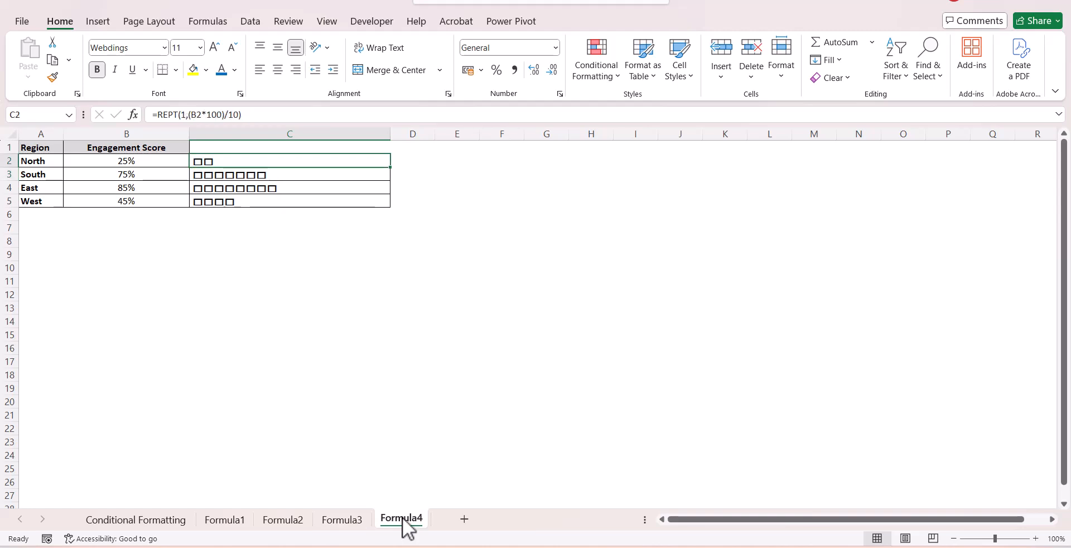
pyautogui.click(159, 524)
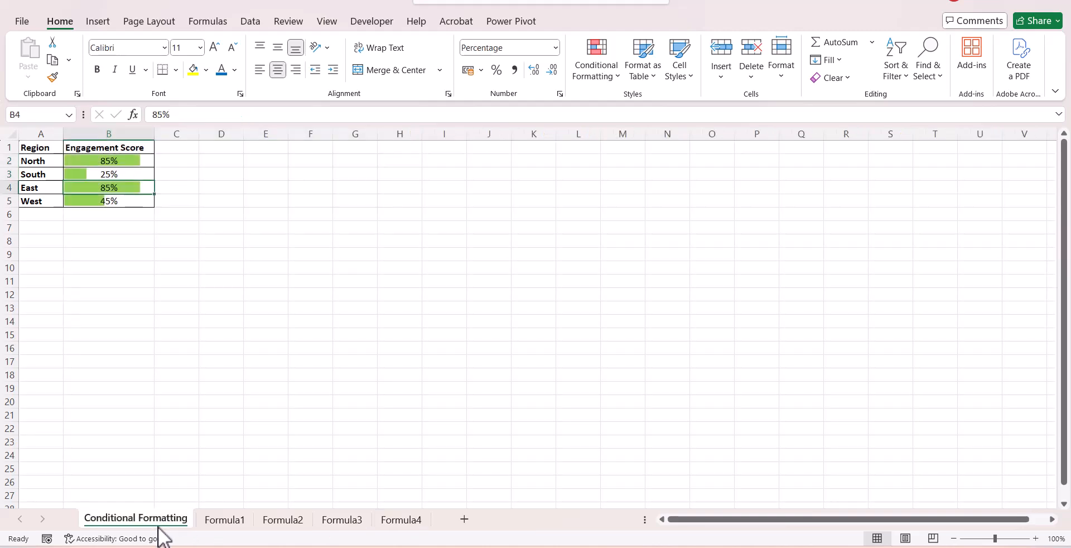